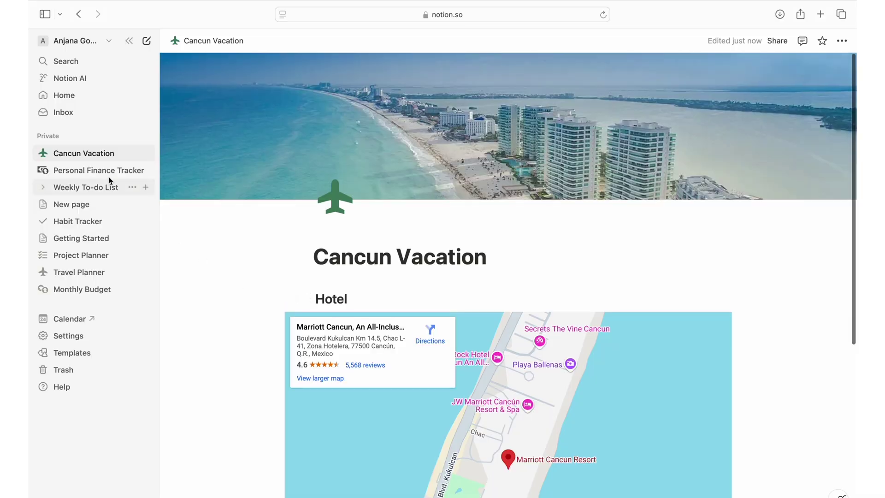
Step: Browse the Personal Finance Tracker, Weekly To-do List, Habit Tracker, Project Planner and Monthly Budget pages
click(108, 173)
scroll(304, 339, down, 5)
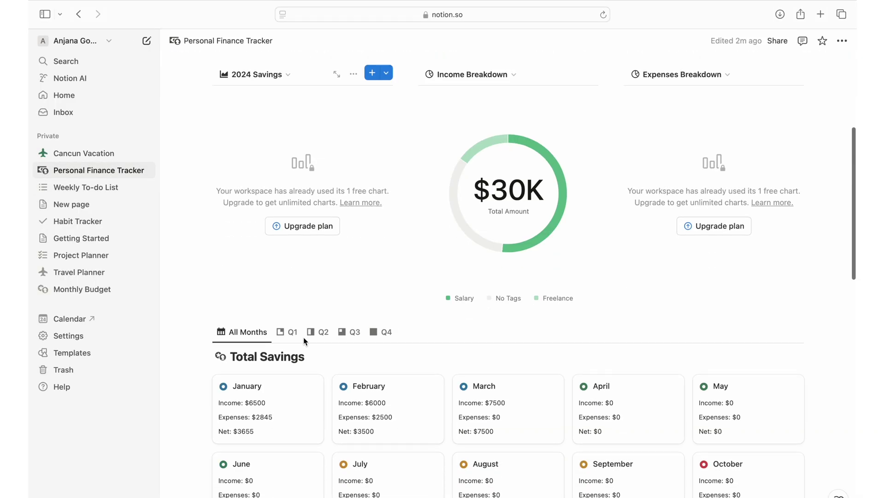
scroll(303, 337, down, 6)
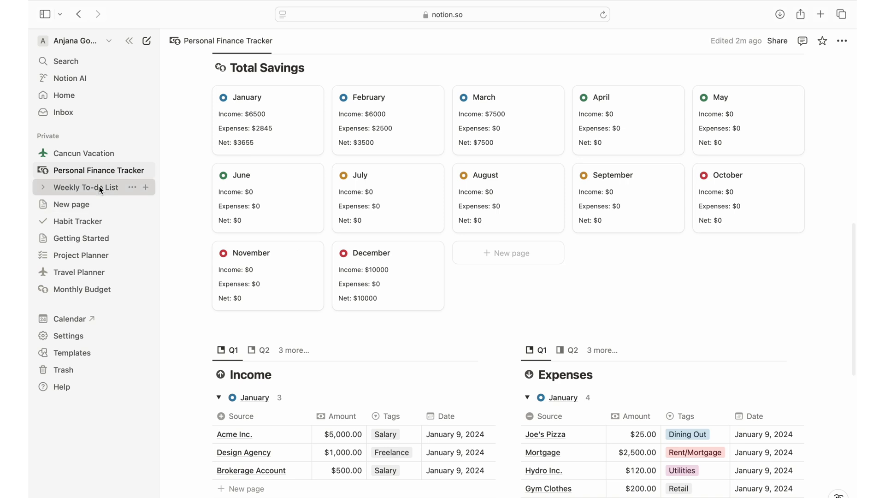
click(101, 189)
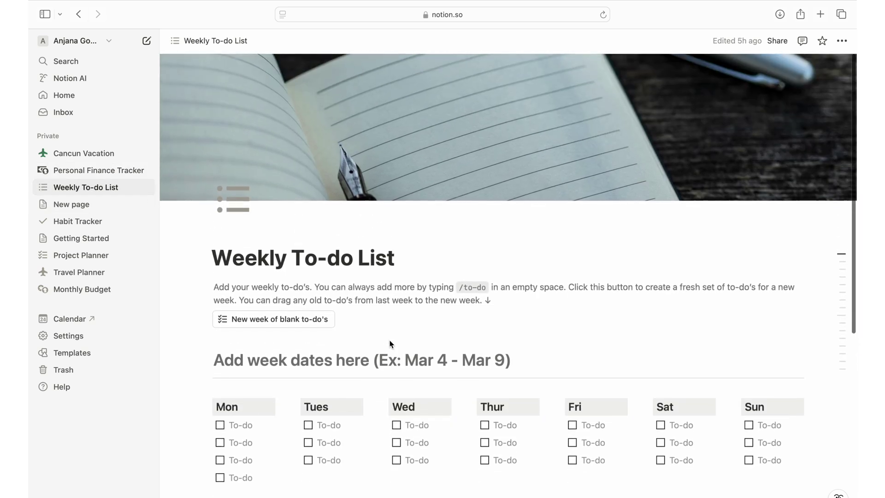
click(76, 217)
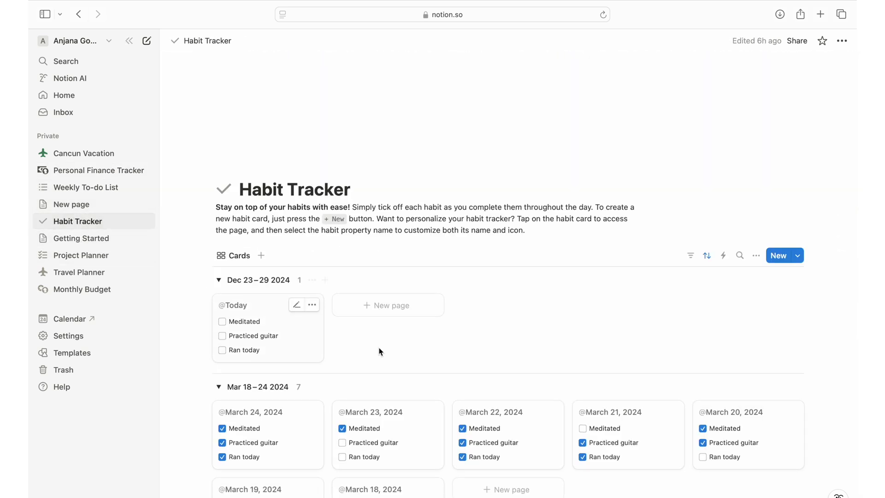
scroll(409, 374, down, 2)
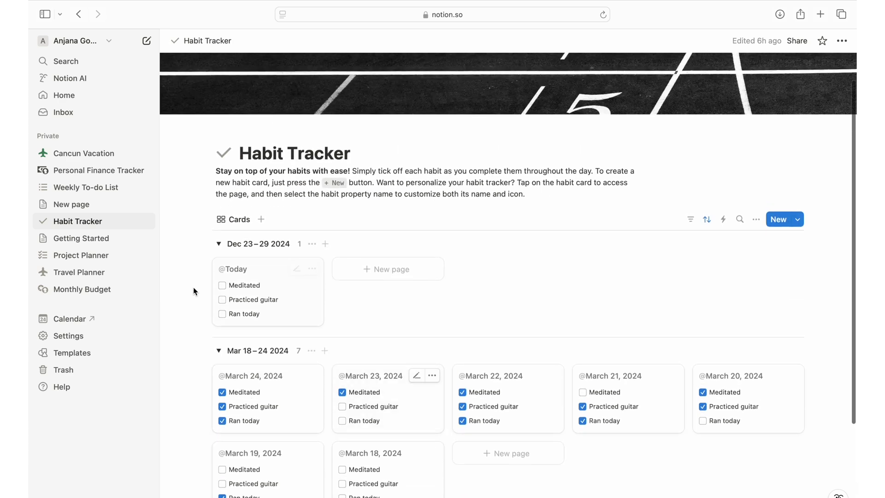
click(68, 253)
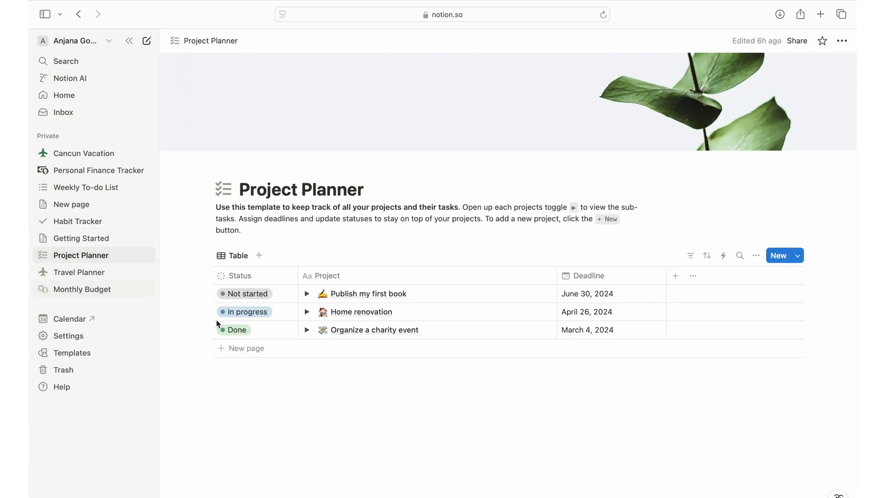
click(102, 290)
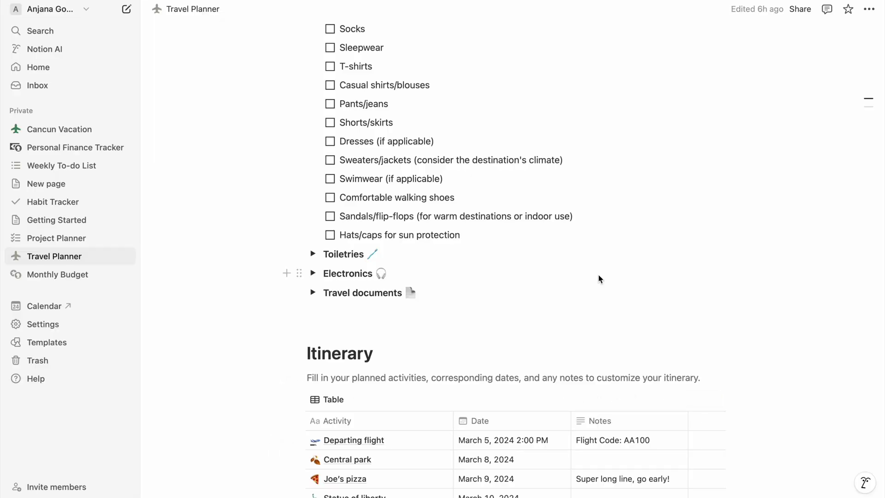
Step: Scroll through the Travel Planner's packing checklist and Itinerary table
scroll(600, 279, down, 2)
scroll(600, 279, up, 2)
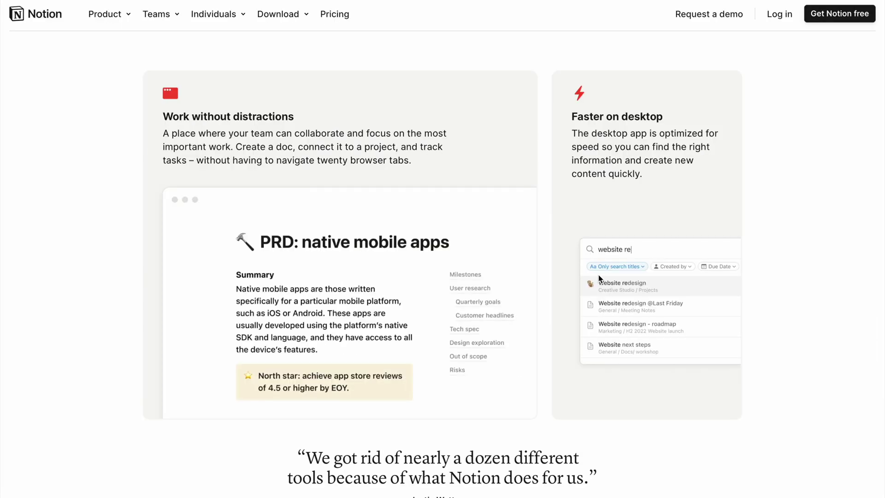
scroll(600, 279, down, 9)
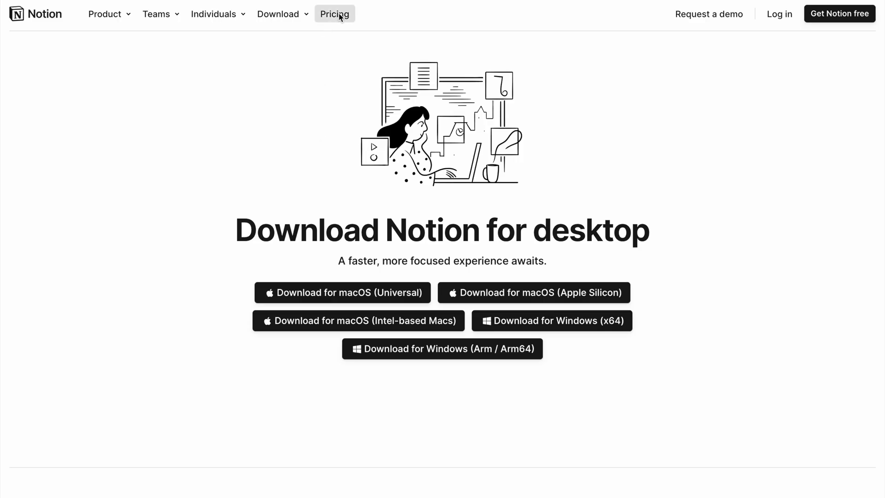
Step: Go to Notion's pricing page and scroll to the Free, Plus, Business and Enterprise plans
click(339, 17)
scroll(394, 268, down, 5)
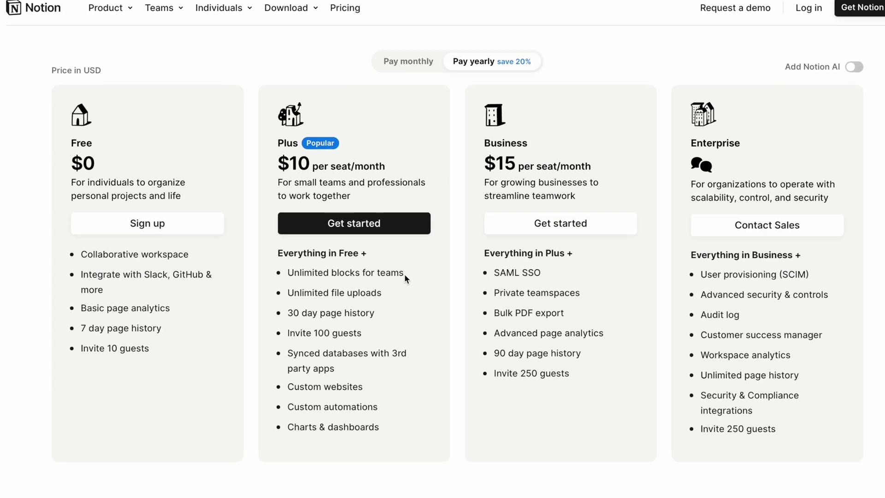
mouse_move(406, 223)
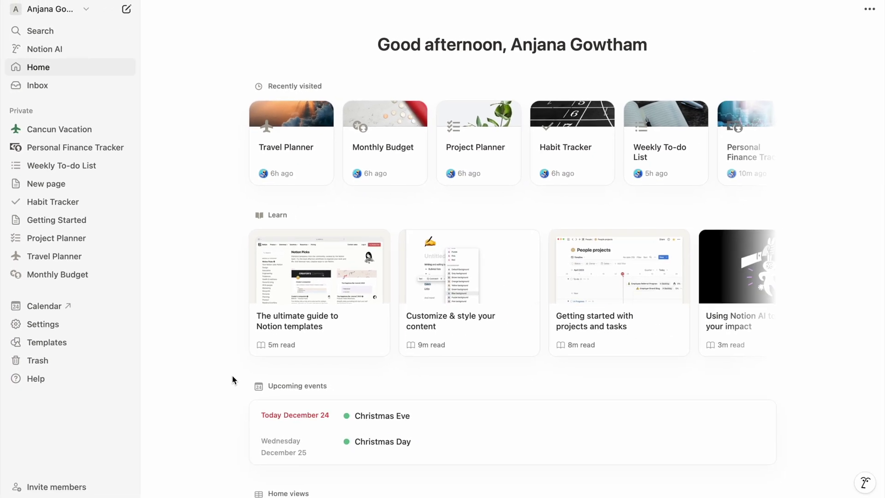
Step: Open the old Cancun Vacation page from the sidebar
click(74, 132)
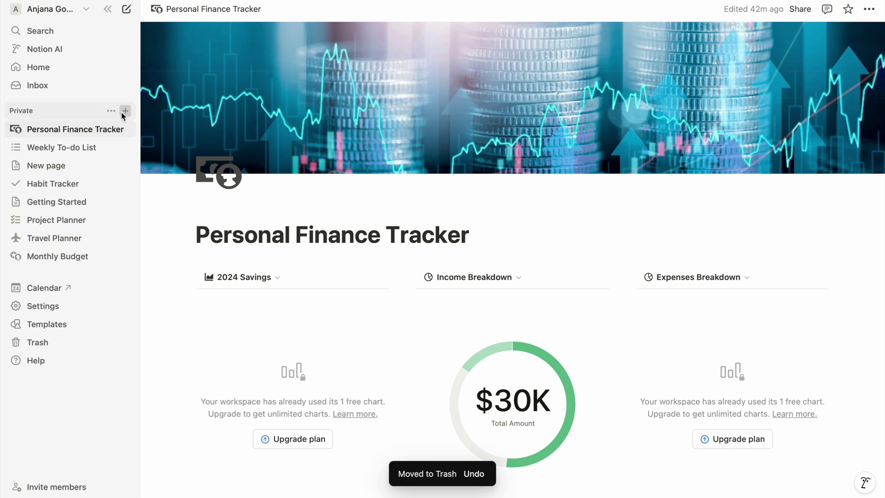
Step: Create a new private page titled 'Cancun Vacation'
click(124, 112)
text(Cancun Vacation)
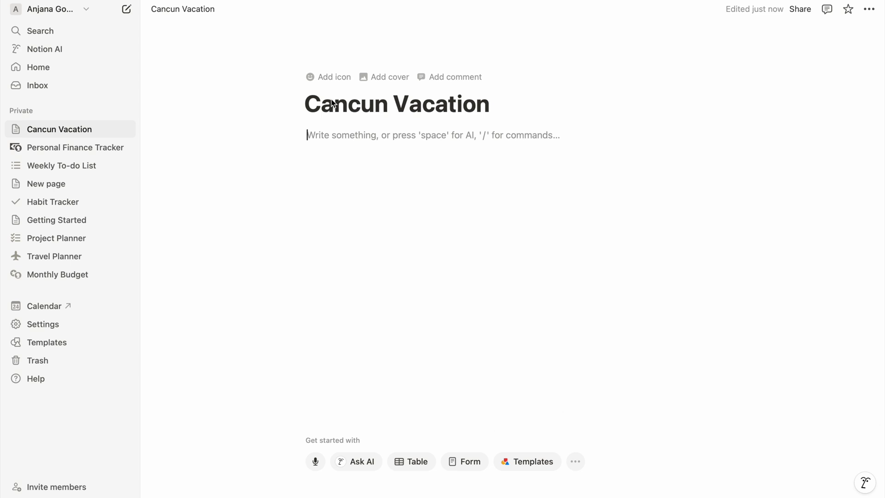
key(Return)
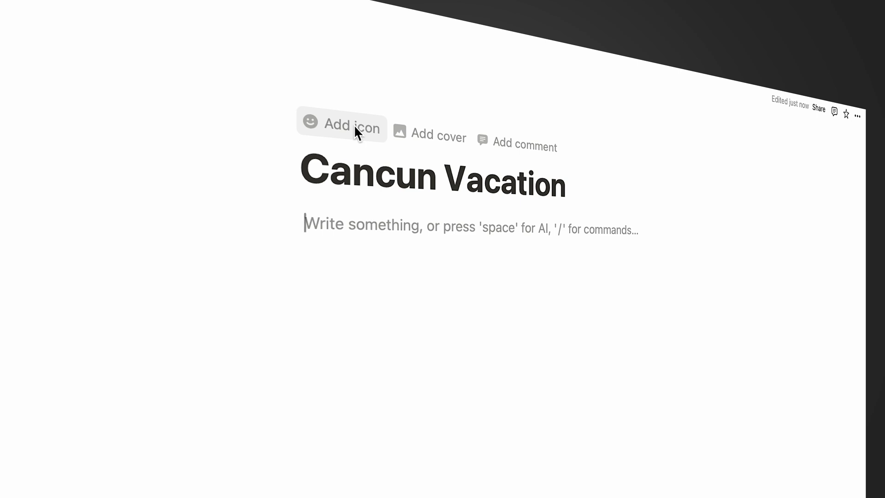
Step: Give the page the blue airplane icon from the Icons collection
click(354, 127)
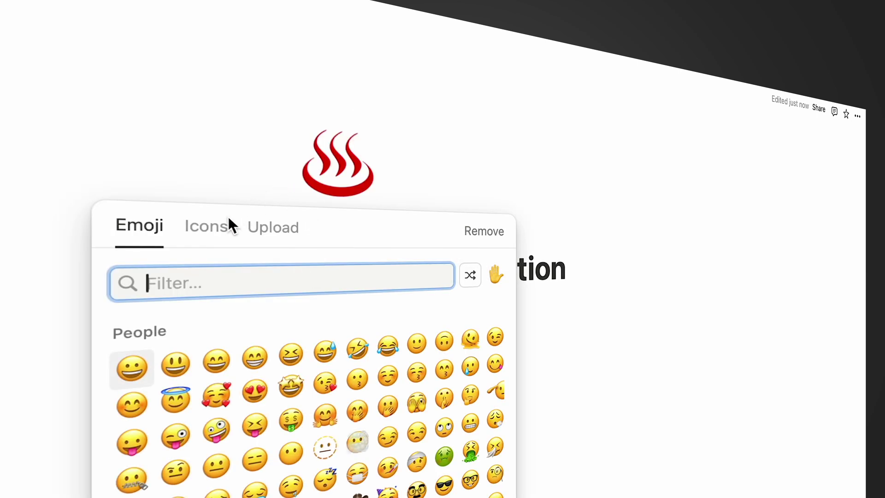
click(221, 227)
mouse_move(176, 364)
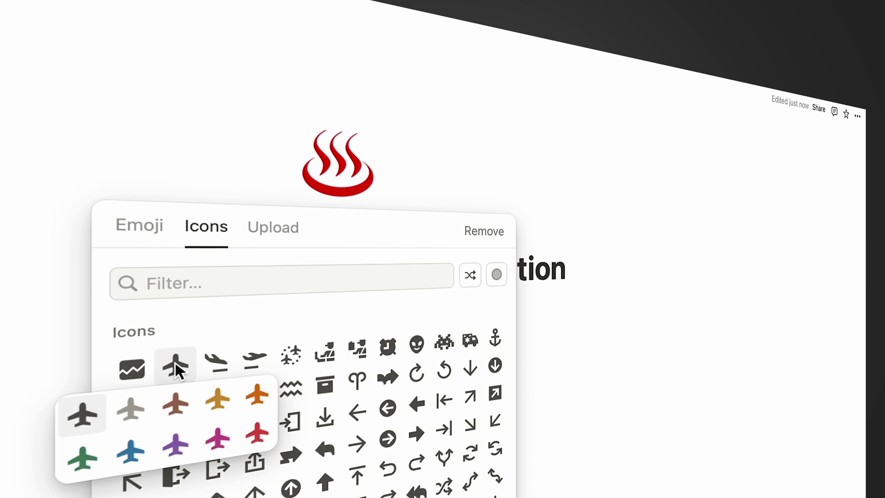
click(133, 451)
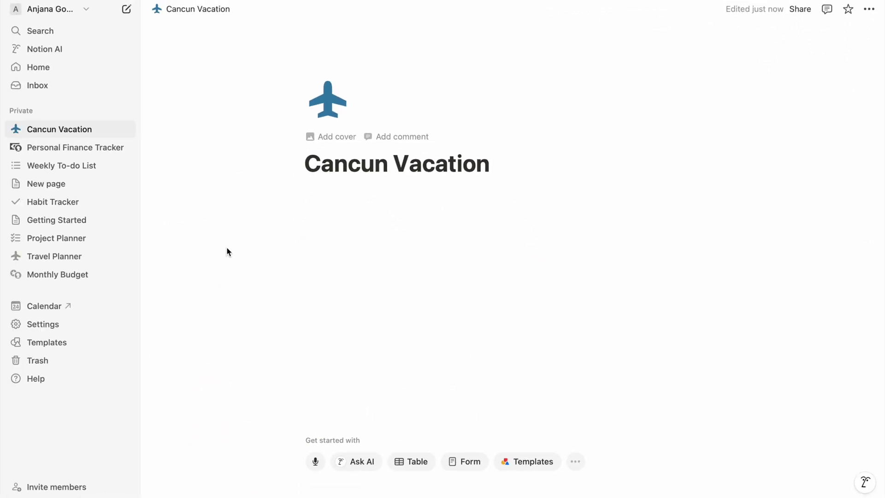
Step: Set the cover to the linked CANCUN letters beach photo and adjust its framing
click(332, 135)
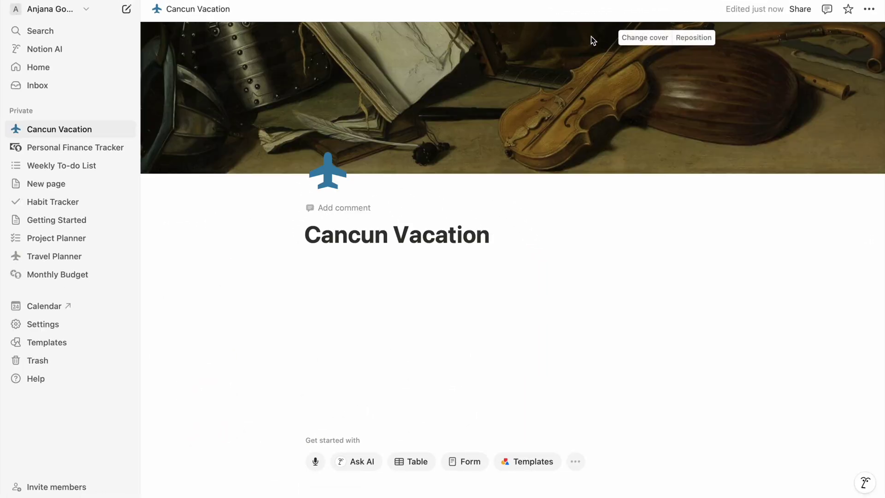
click(644, 37)
click(577, 57)
key(ctrl+v)
click(645, 107)
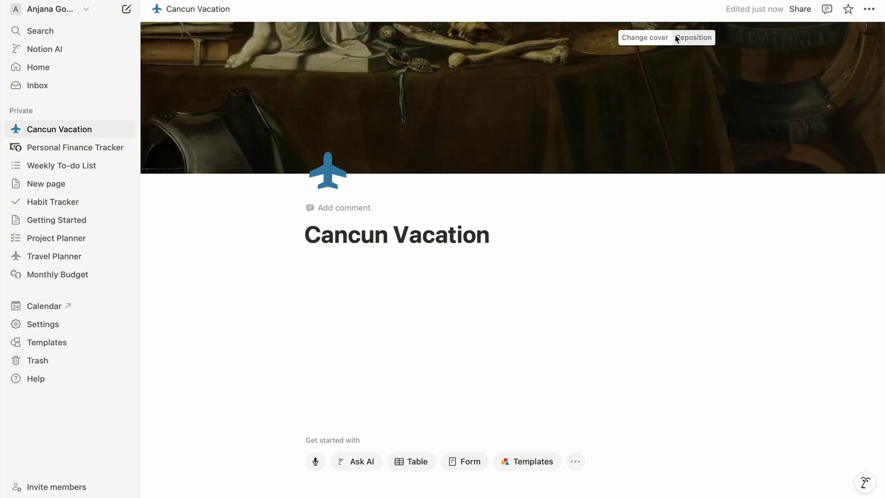
click(690, 38)
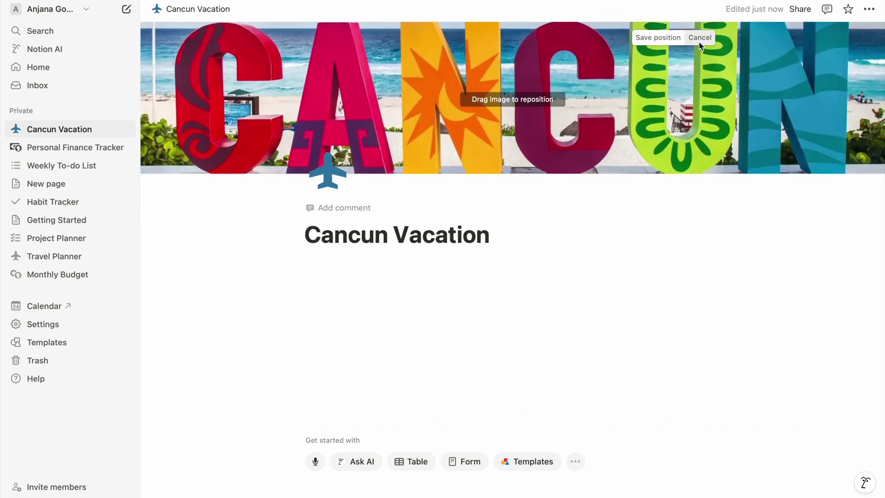
click(310, 278)
text(Cancun trip details)
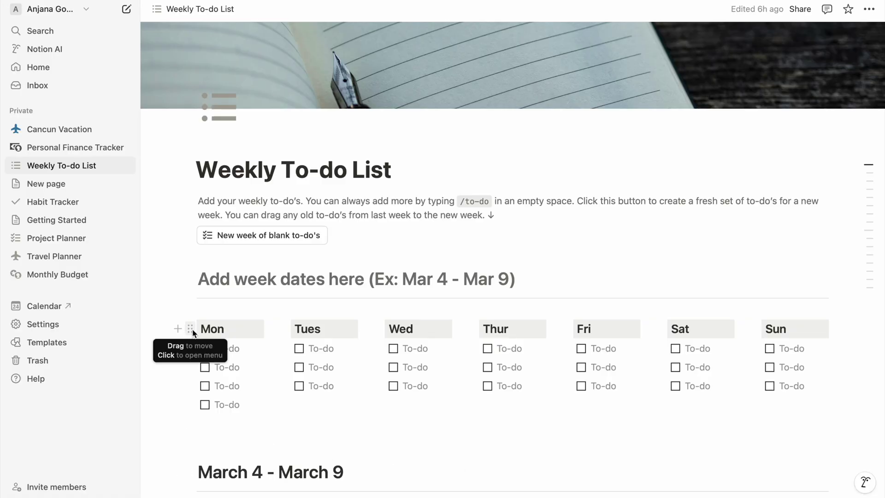
click(190, 329)
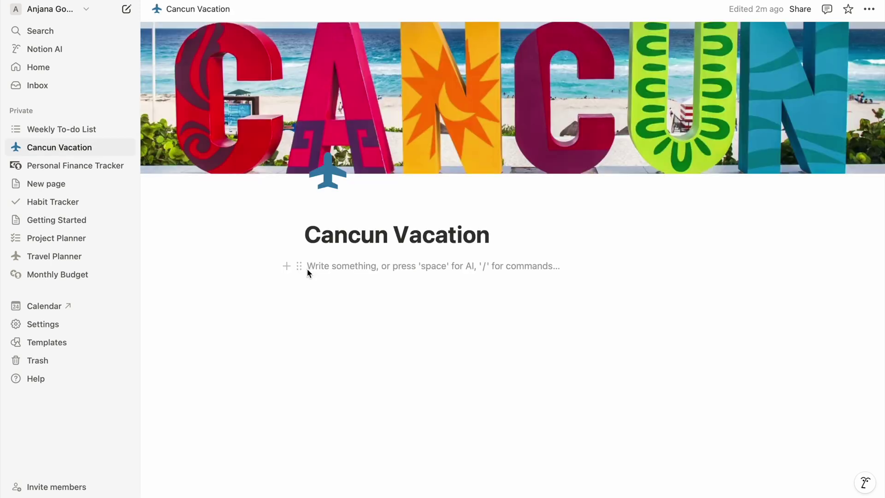
Step: Add Heading 2 blocks 'Flight' and 'Hotel' to the page body
text(/)
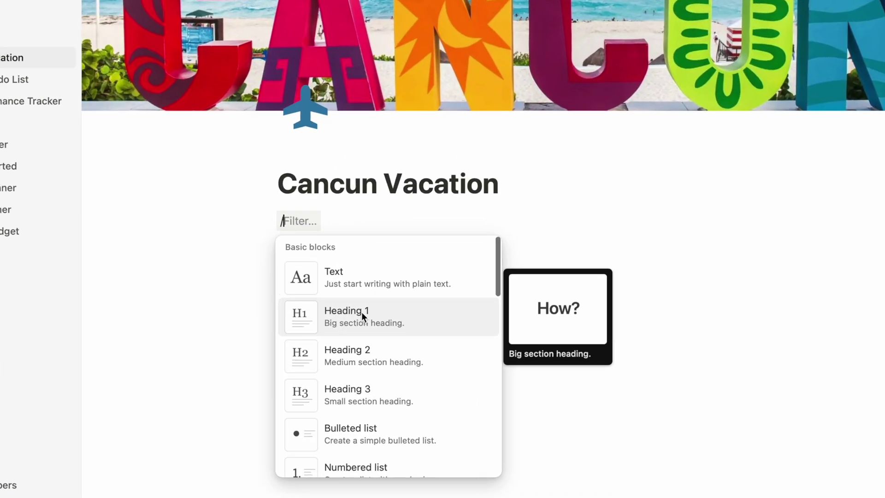
scroll(369, 345, down, 2)
scroll(326, 230, down, 6)
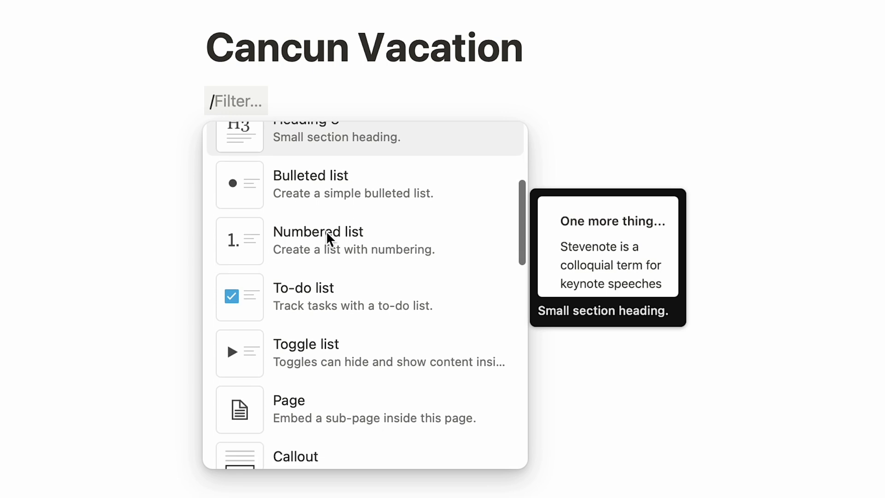
scroll(339, 241, down, 2)
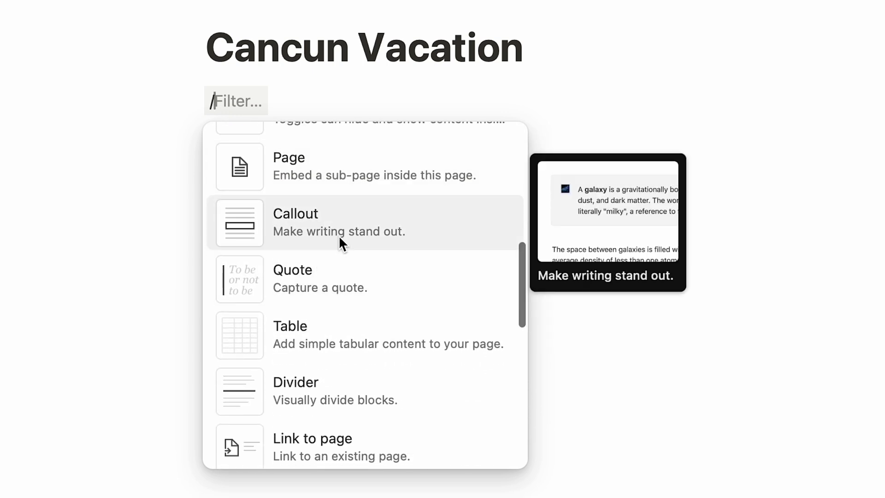
scroll(351, 233, down, 2)
key(BackSpace)
text(/)
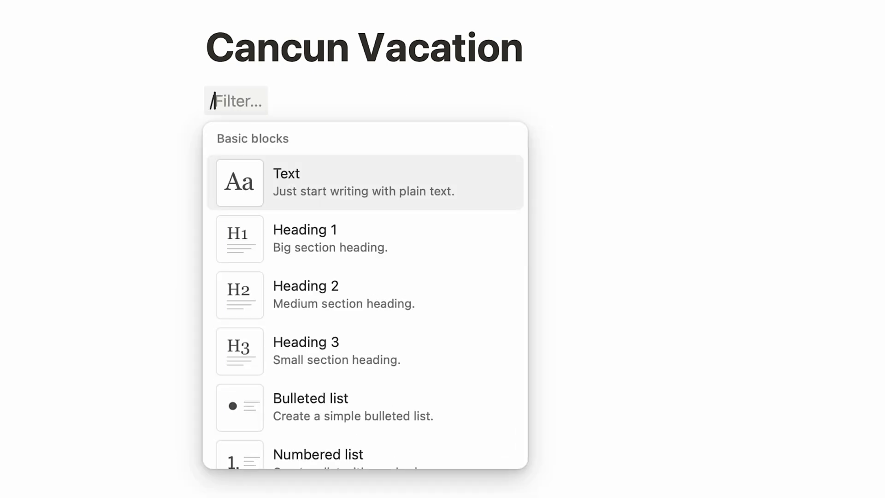
text(H2)
key(Return)
text(Fligh)
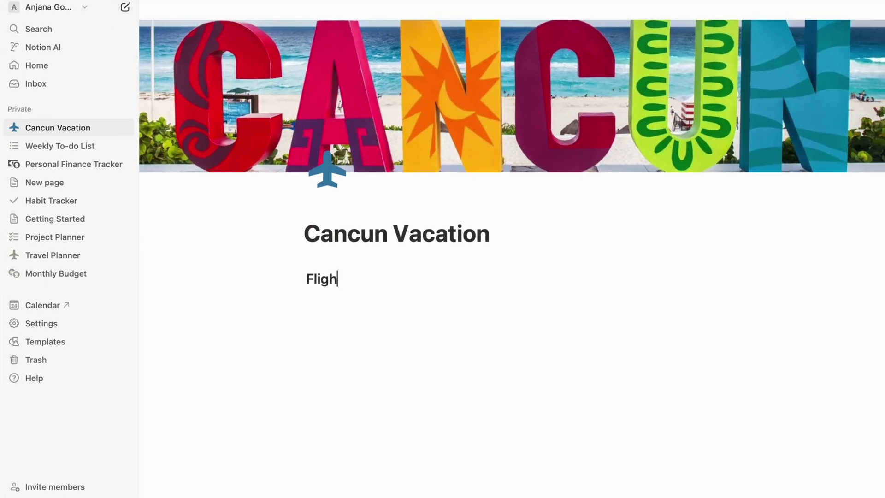
text(t)
key(Return)
Step: Add Heading 2 blocks 'Places to visit', 'Packing List' and 'Itinerary'
text(/H2)
key(Return)
text(Hotel)
key(Return)
text(/H2)
key(Return)
text(Places to )
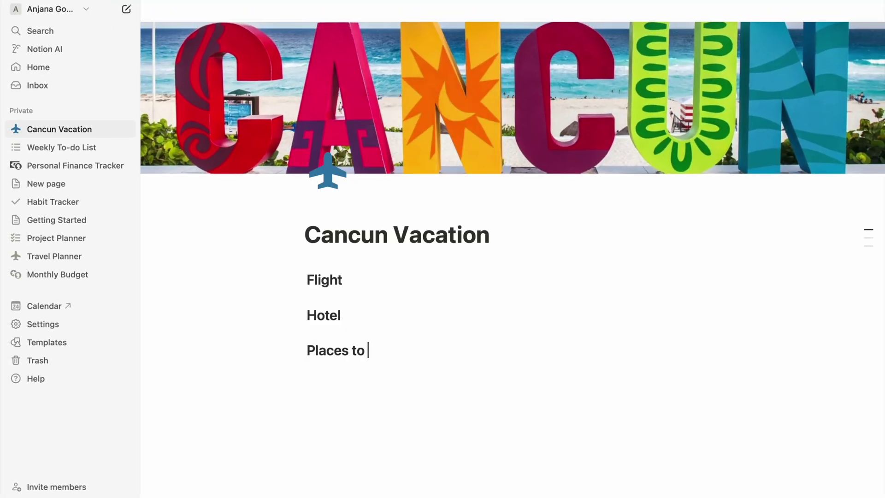
text(visit)
key(Return)
text(/H2)
key(Return)
text(Packing Lost)
key(BackSpace)
key(BackSpace)
key(BackSpace)
text(ist)
key(Return)
text(/H2)
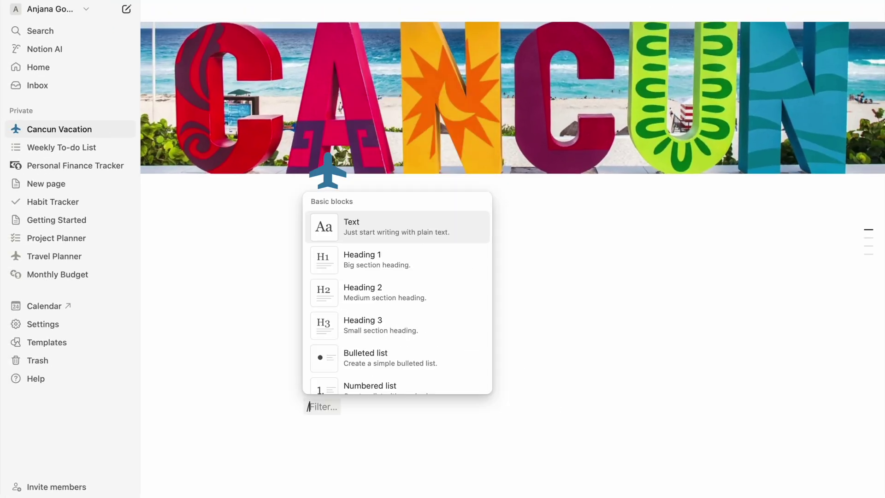
Step: Insert dividers under the Flight and Hotel headings
key(Return)
text(It)
click(343, 280)
key(Return)
text(/divi)
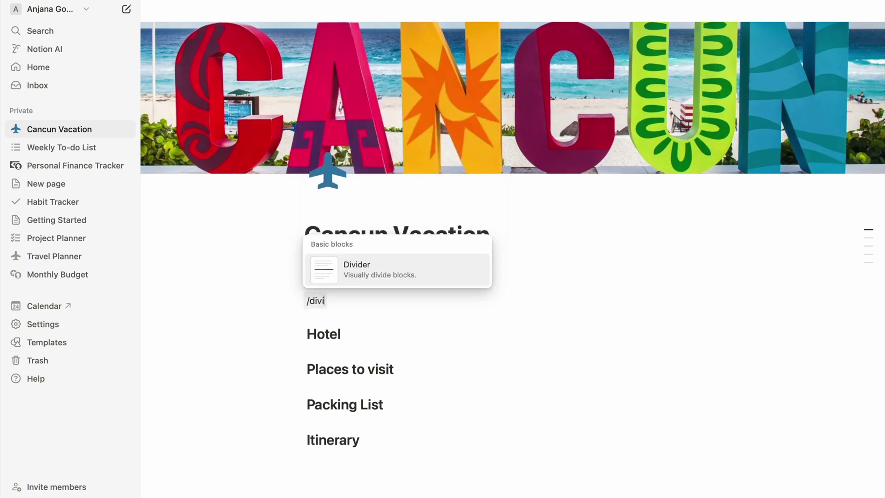
key(Return)
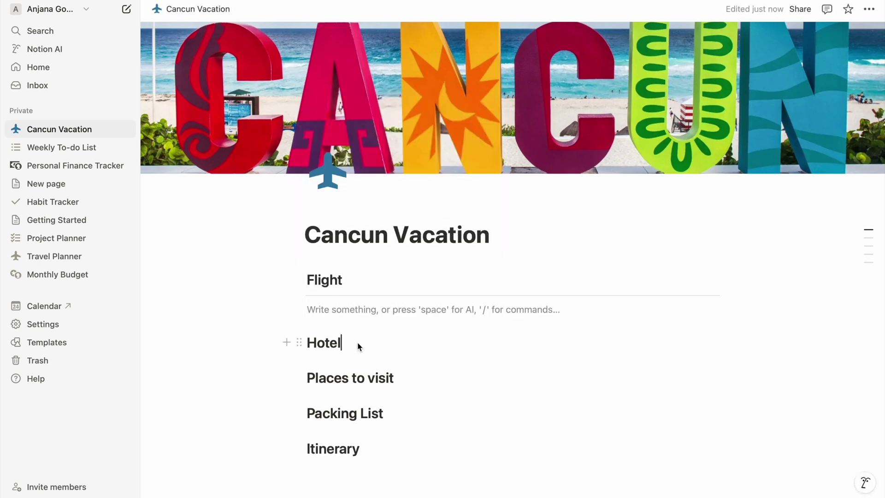
key(Return)
text(/divi)
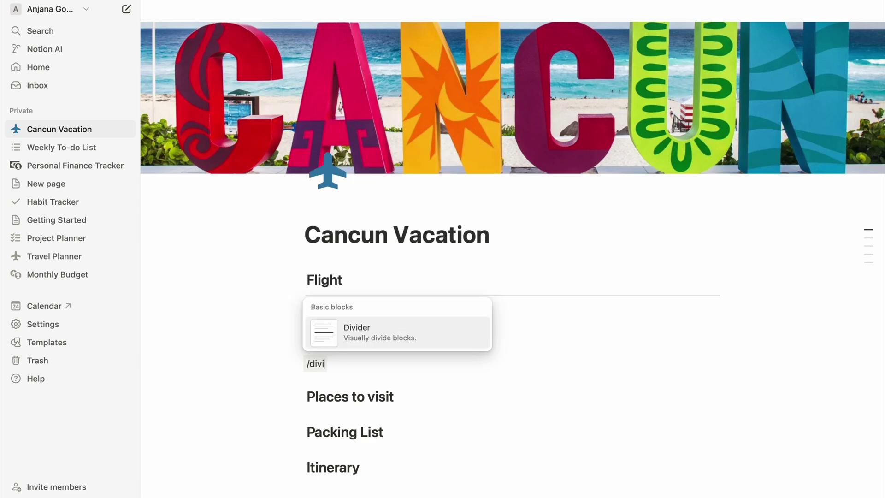
key(Return)
text(/divi)
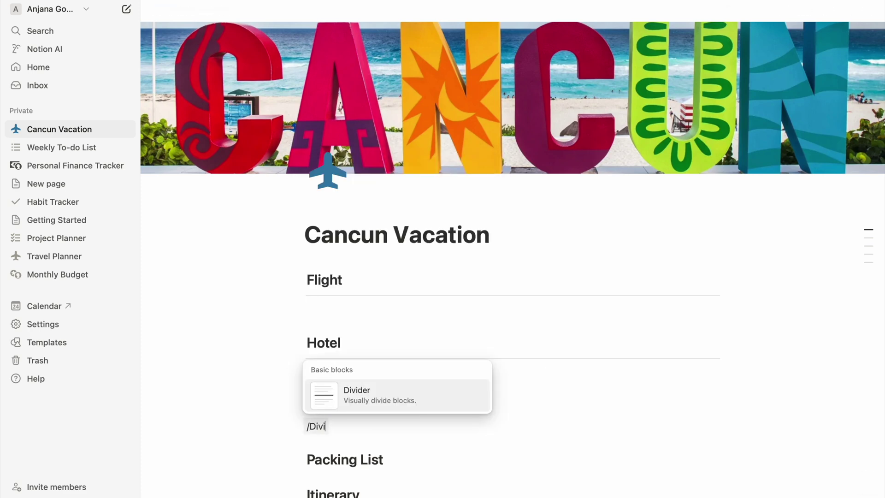
Step: Insert dividers under the Places to visit, Packing List and Itinerary headings
key(Return)
click(419, 395)
key(Return)
text(/divi)
key(Return)
click(372, 463)
key(Return)
text(/divi)
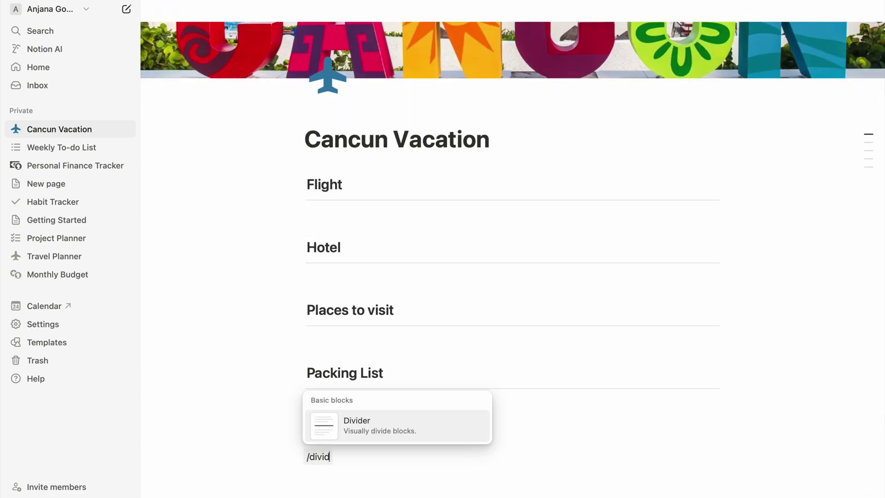
key(Return)
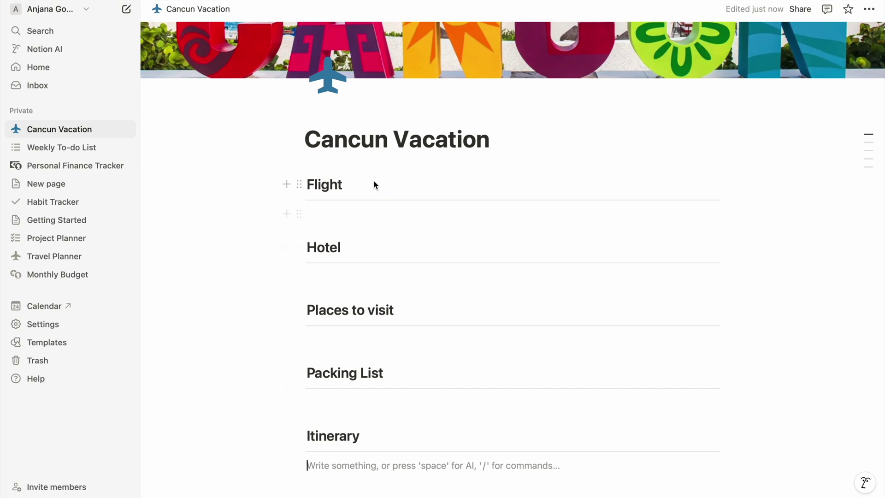
key(Return)
Step: Insert a Trip/Date/Time/Flight table under Flight with Outbound and Inbound (DL63, 10:40PM) rows
text(/tab)
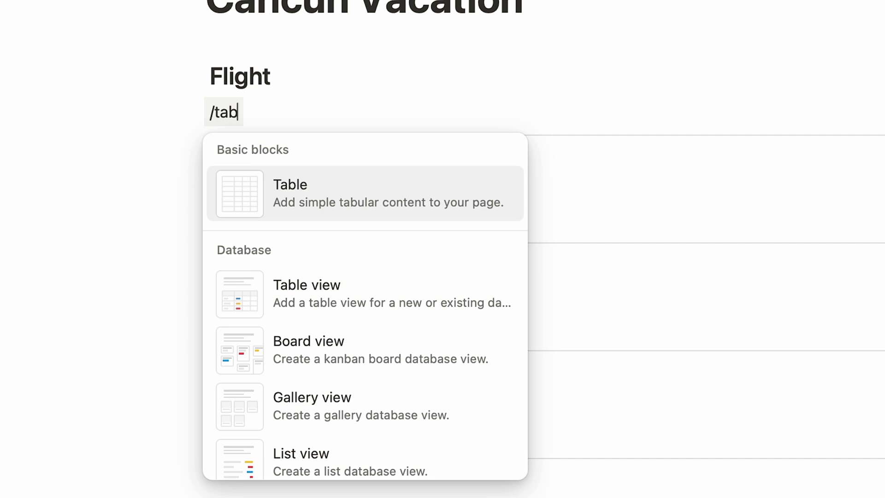
key(Return)
text(Trip)
key(Tab)
text(Date)
key(Tab)
text(Time)
key(Tab)
text(Flight	Outbound	)
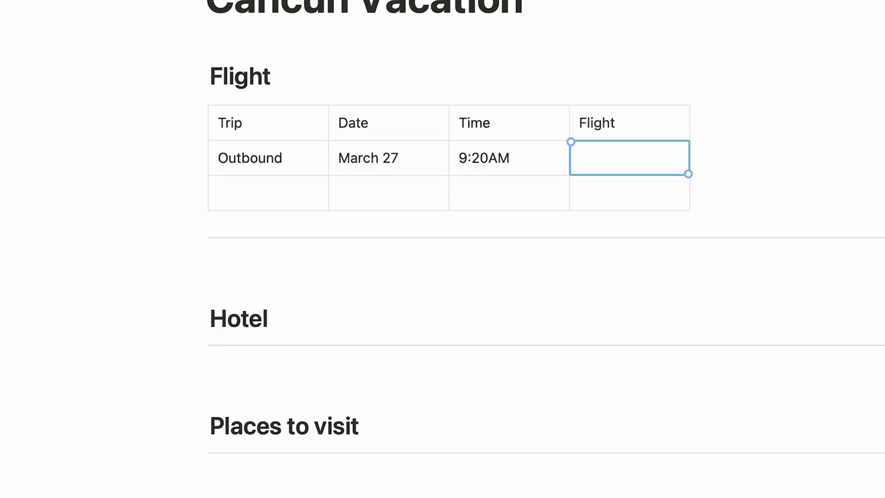
text(10:40PM)
key(Tab)
text(DL63)
Step: Make the table's header row bold
click(557, 74)
click(504, 83)
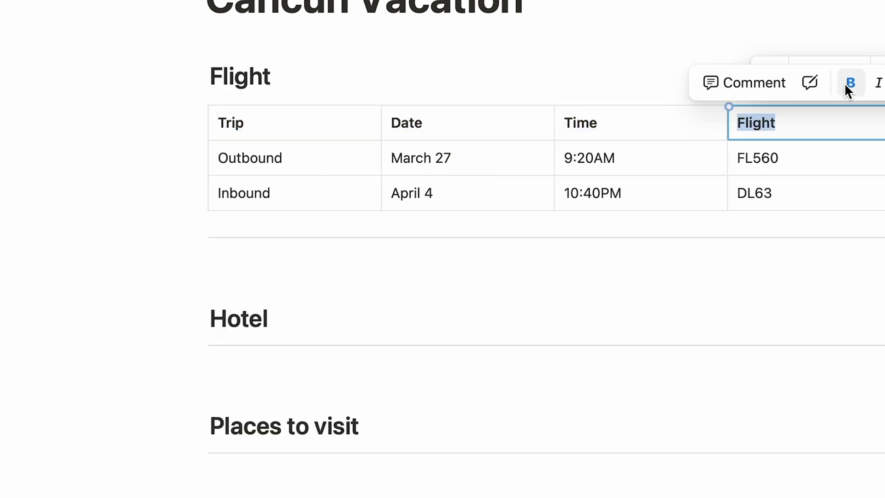
click(844, 83)
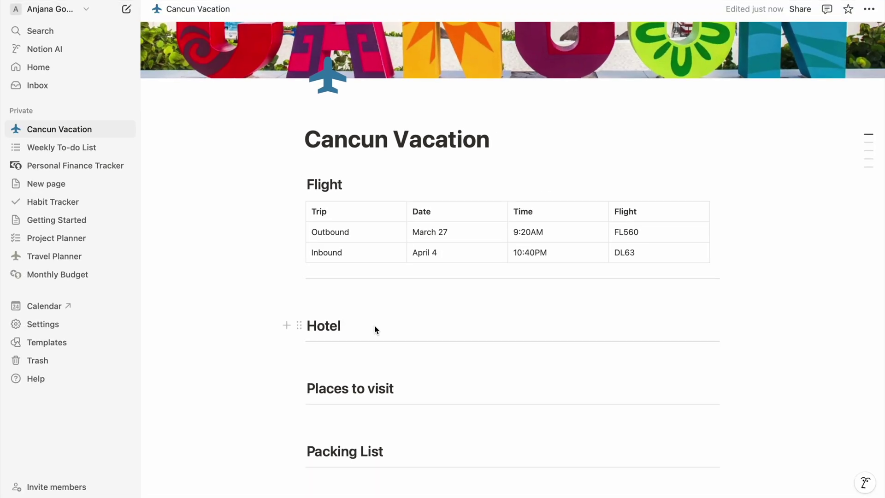
Step: Add a new block under Hotel and start a /goog embed
click(374, 325)
key(Return)
text(/goog)
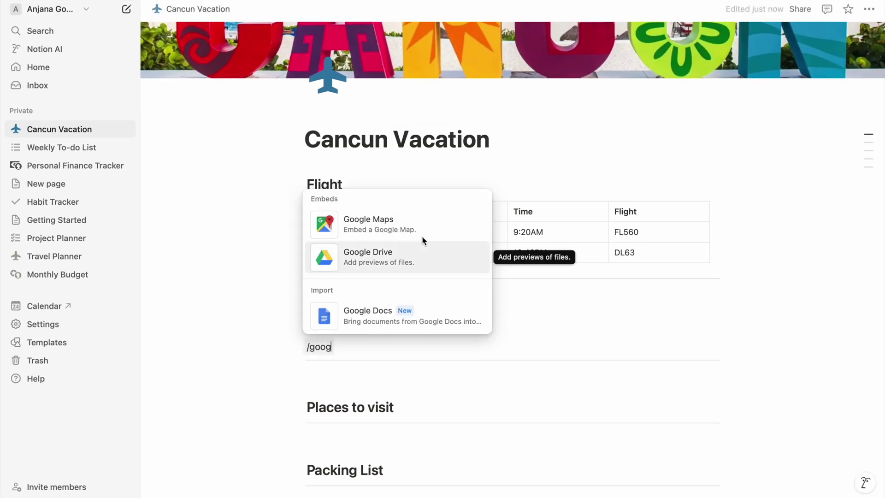
Step: Embed the hotel's Google Map under the Hotel heading and resize it
click(419, 232)
key(super+v)
click(468, 403)
scroll(668, 342, down, 5)
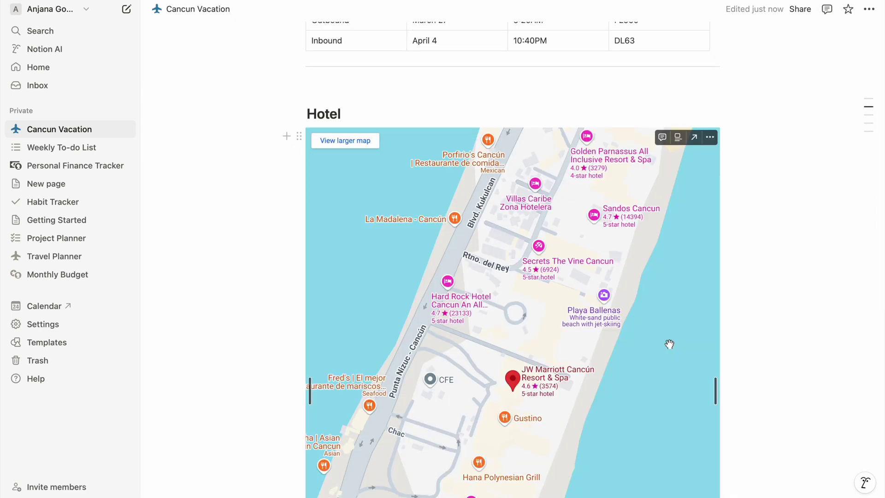
drag(705, 351, 797, 300)
scroll(798, 300, up, 2)
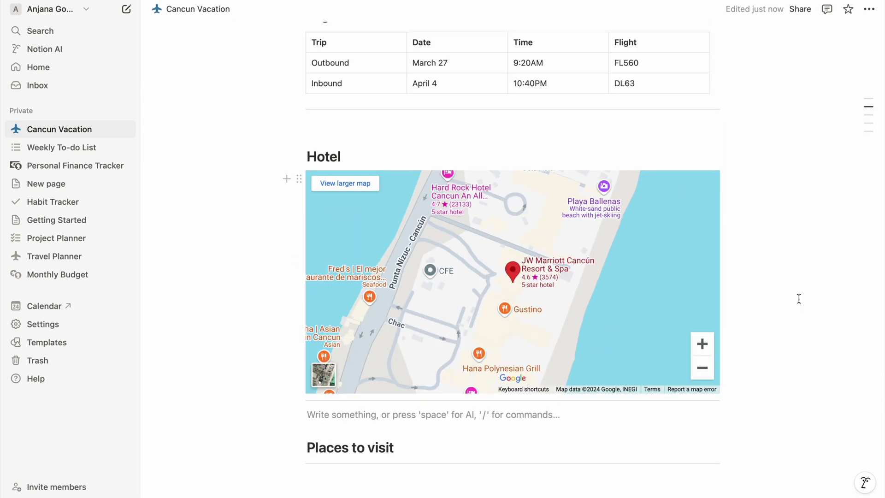
scroll(568, 426, down, 2)
scroll(568, 426, down, 3)
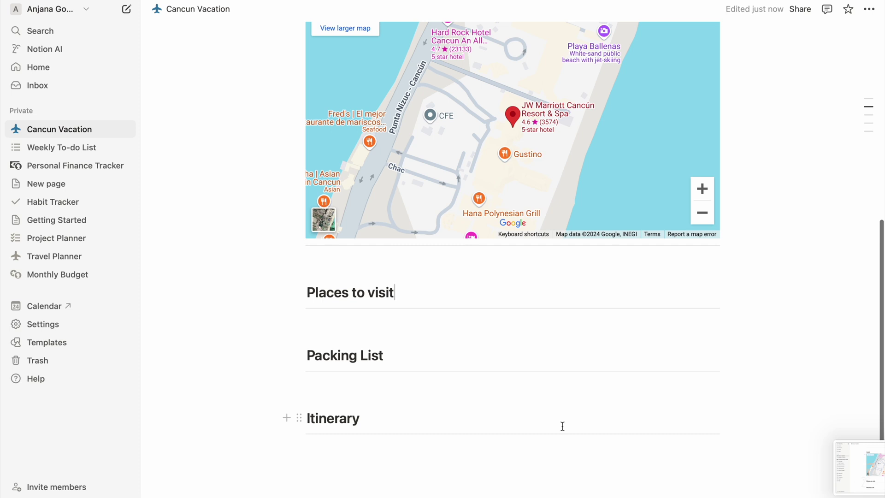
Step: Add a numbered packing list: dress, bag, camera, battery charger, Apple Watch, Oura ring, shoes, sandals, beachwear
click(428, 358)
key(Return)
text(/list)
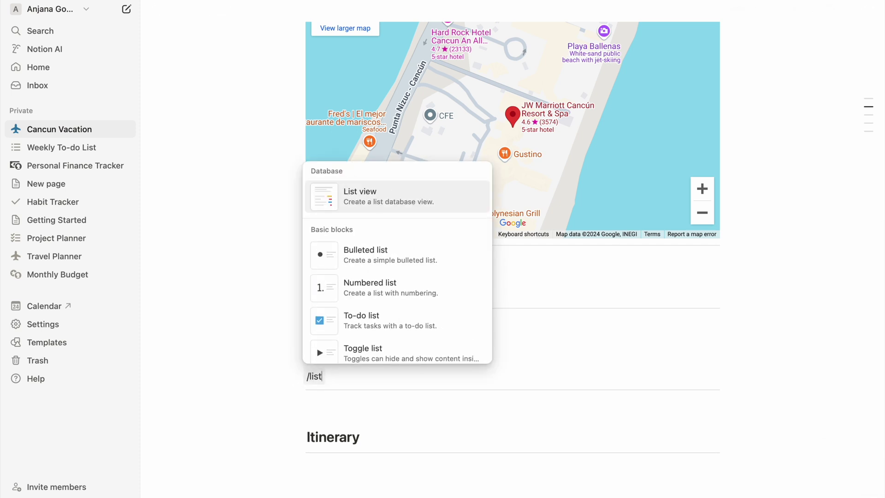
key(Down)
key(Down)
key(Return)
text(Dress Bag Camera Battery Charger Apple Watch Oura ring Shoe Sandals Beach wear Sun screen Brush Paste Body Wash)
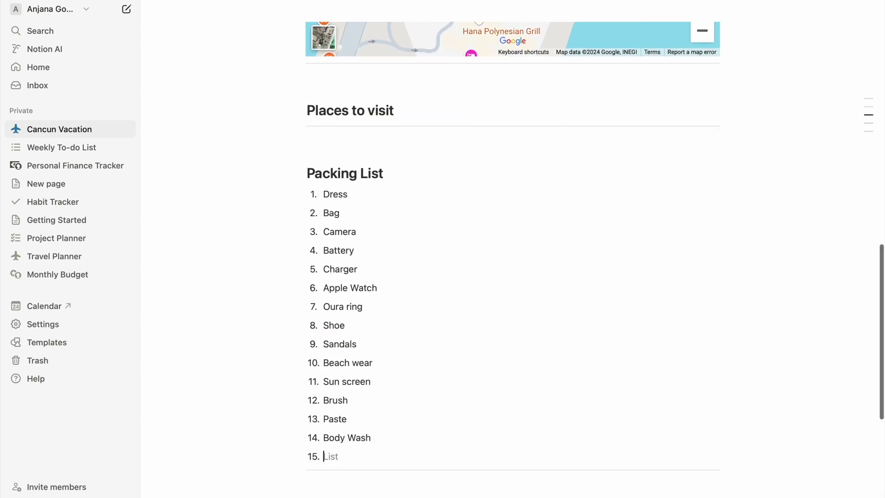
Step: List Hotel Playa Mujeres, Cenote, Chichen Itza and Elephanta under Places to visit, with the hotel photo
scroll(404, 143, up, 2)
key(Return)
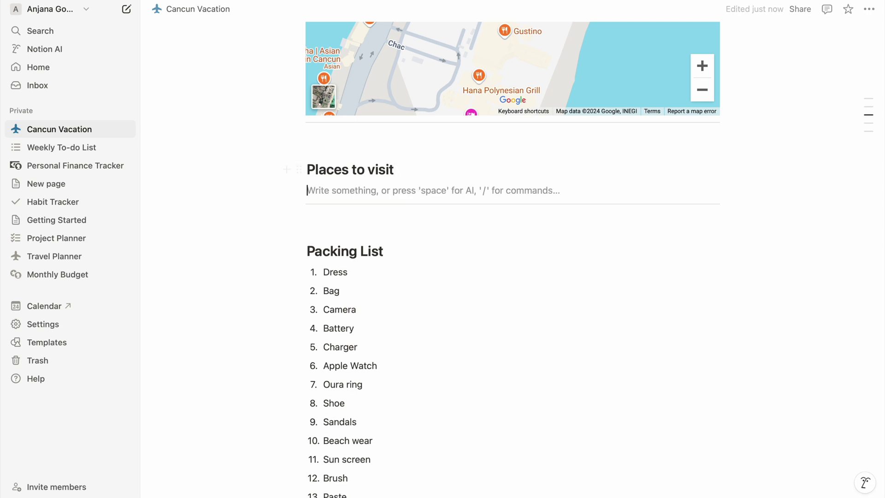
text(1. Hotel Playa Mujeres Cenote Chichen Itza Elephanta)
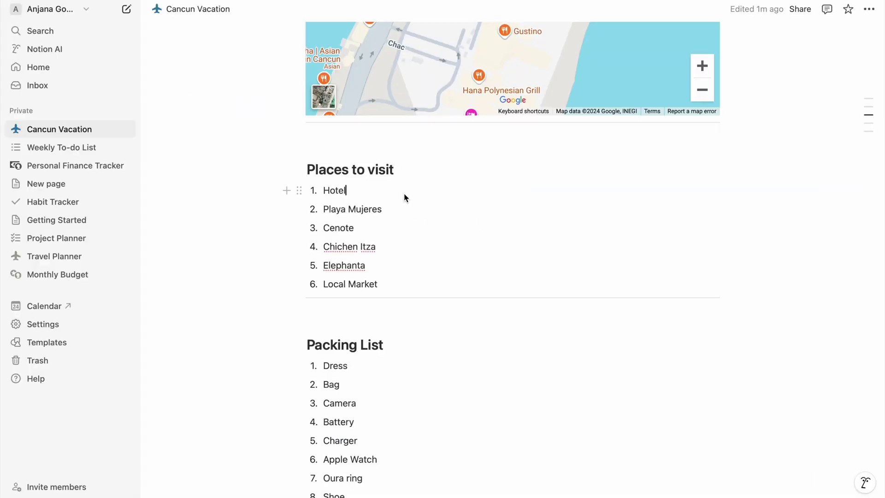
key(ctrl+v)
drag(513, 266, 709, 199)
click(381, 337)
text(-)
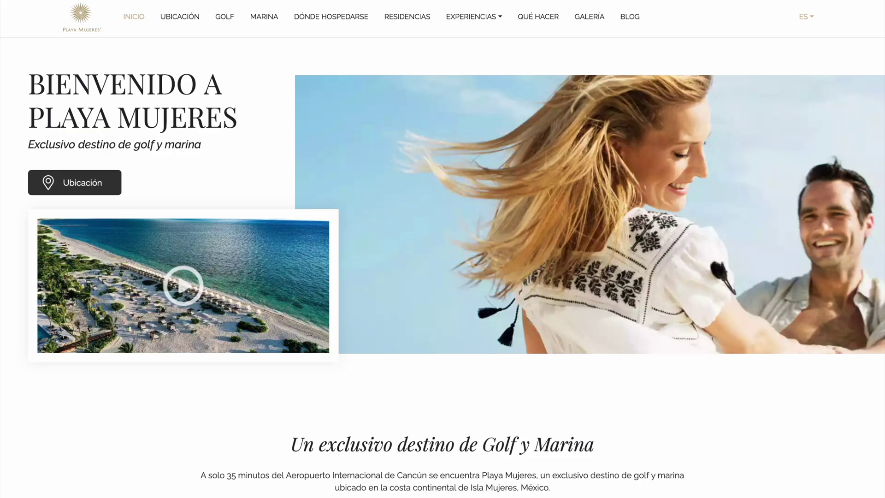
Step: Add the Playa Mujeres website link and a cenote photo, then review the page
click(354, 356)
text(-)
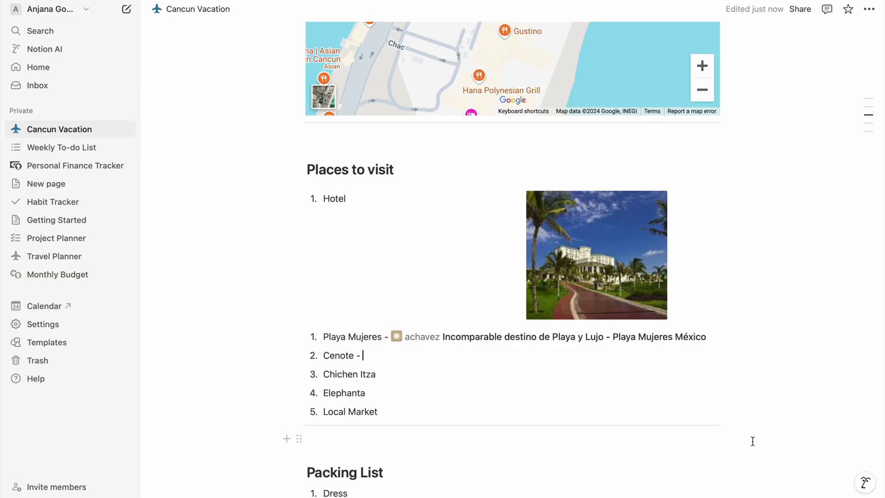
key(ctrl+v)
drag(636, 221, 465, 195)
scroll(512, 322, down, 3)
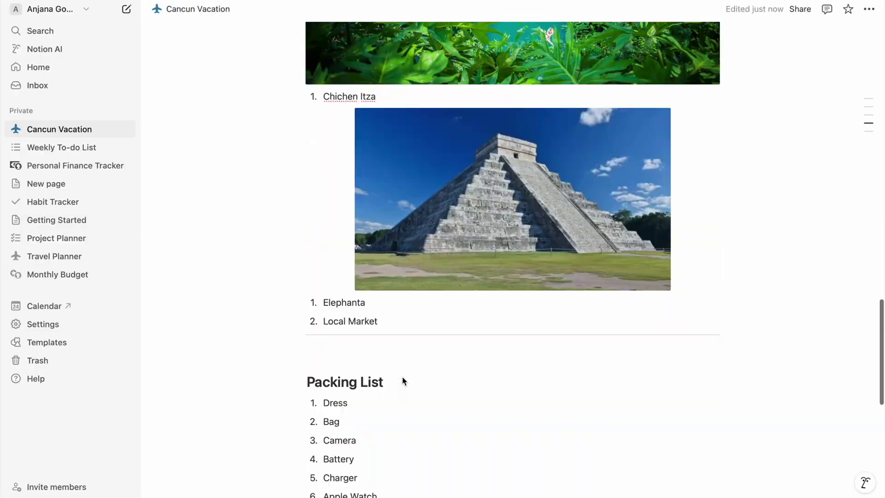
scroll(402, 381, down, 3)
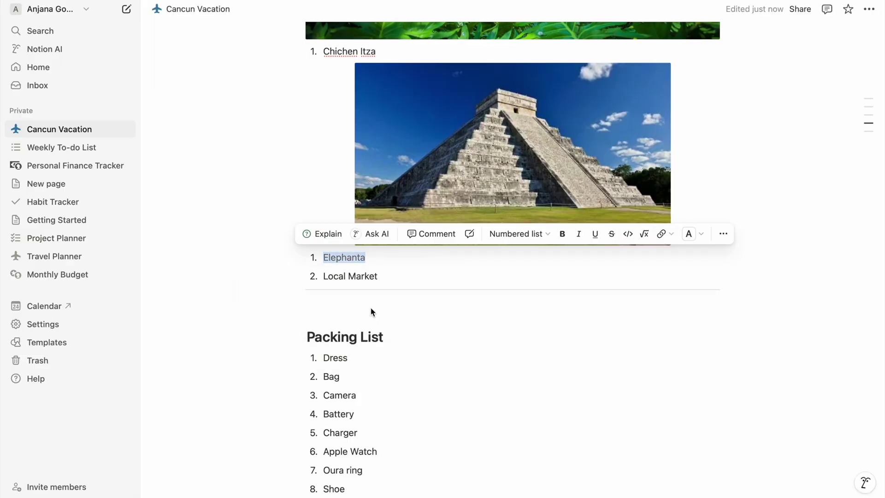
scroll(399, 337, up, 20)
scroll(399, 341, down, 6)
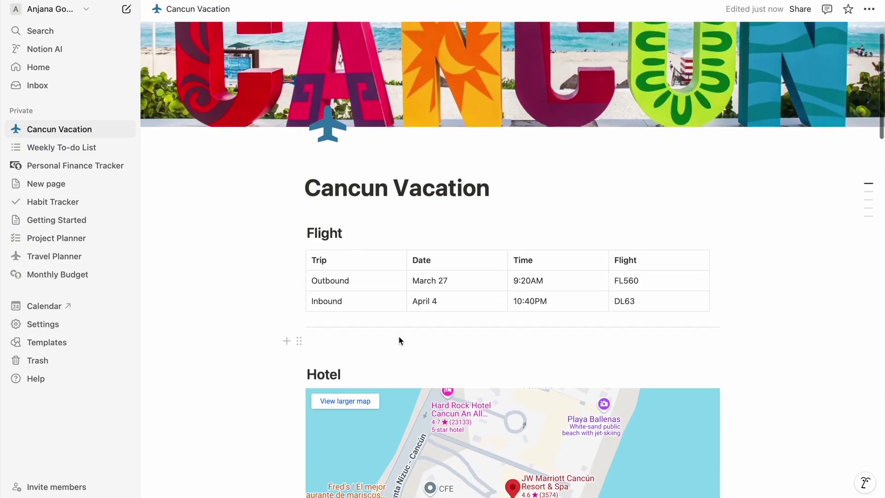
scroll(399, 341, down, 15)
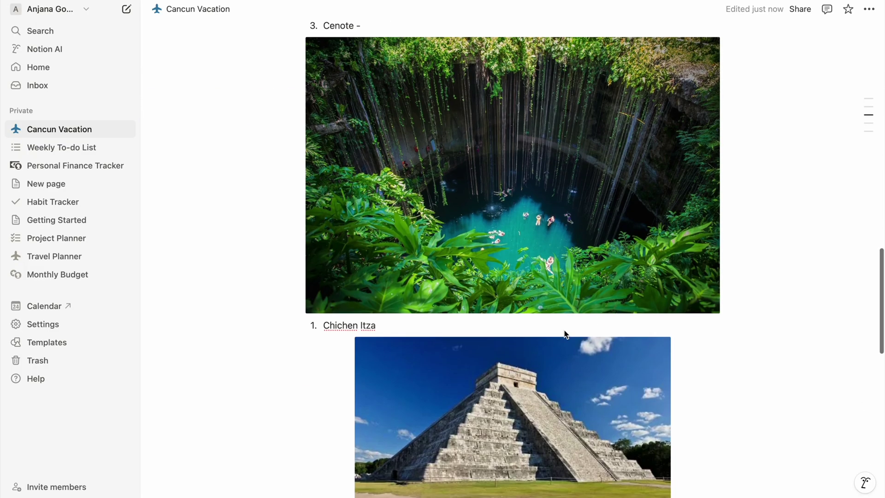
scroll(564, 332, down, 7)
scroll(563, 330, up, 7)
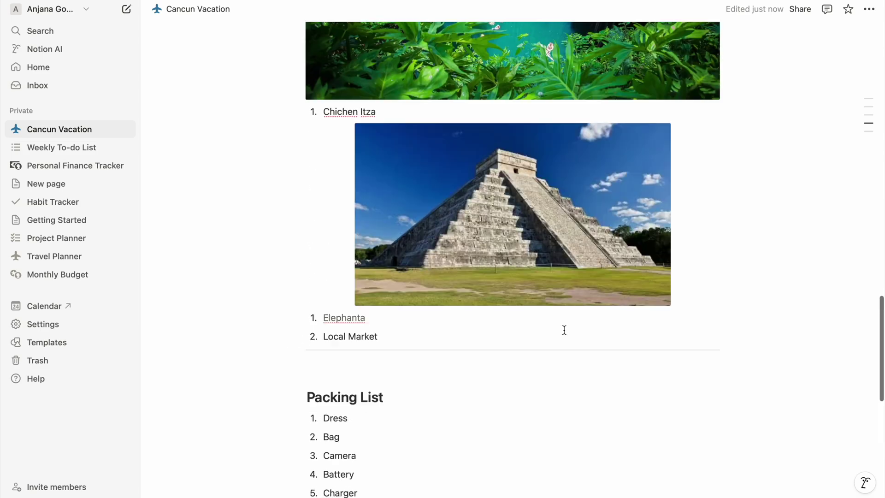
scroll(677, 453, up, 20)
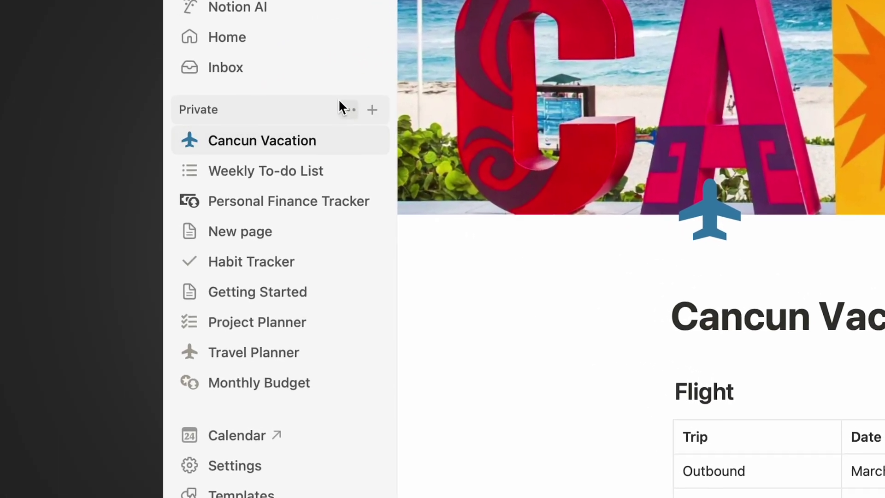
Step: Create a Vacation page, nest Cancun Vacation inside it, and expand Vacation
click(124, 111)
text(C)
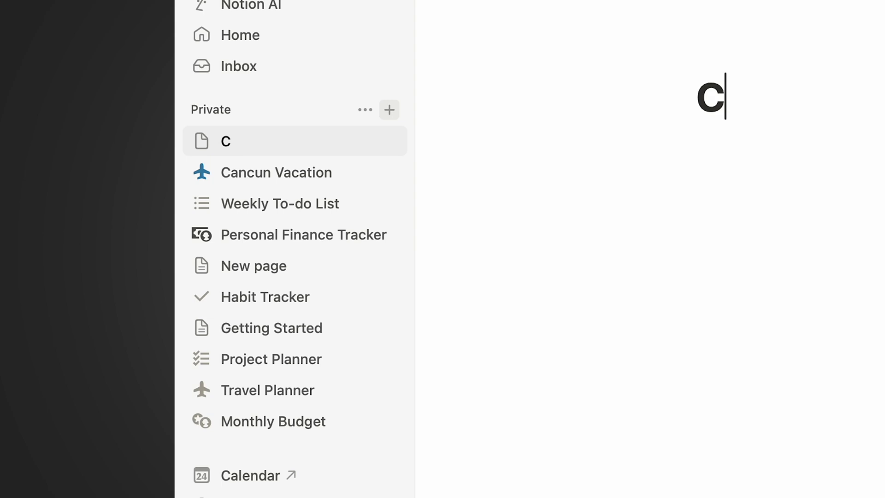
key(BackSpace)
text(Vacation)
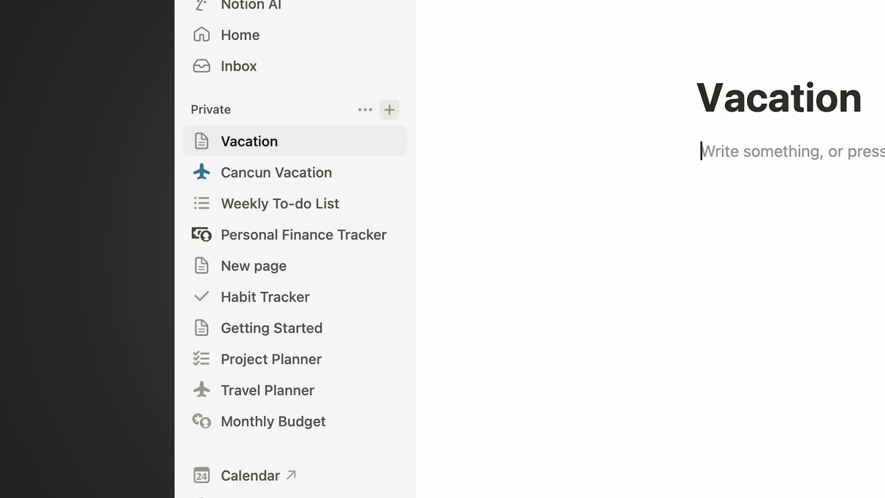
drag(258, 172, 267, 143)
click(202, 142)
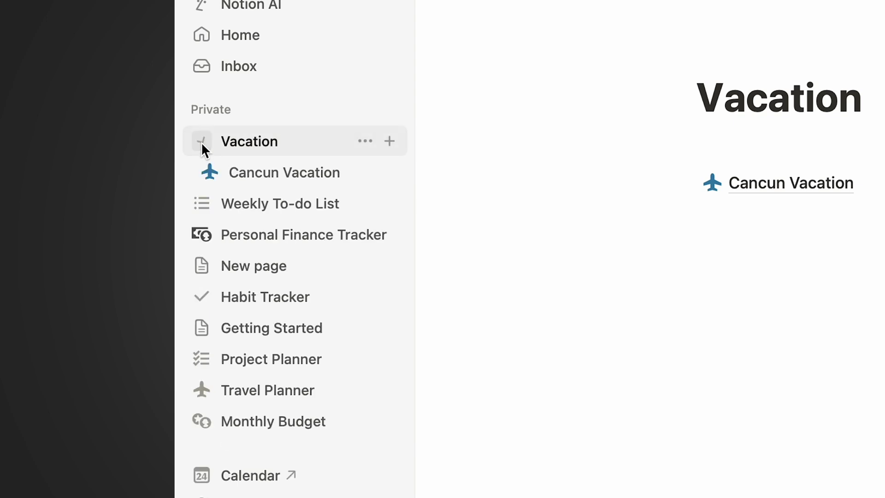
Step: Add Flight Details, Hotel and Packing List sub-pages under Cancun Vacation
click(389, 172)
text(Flight)
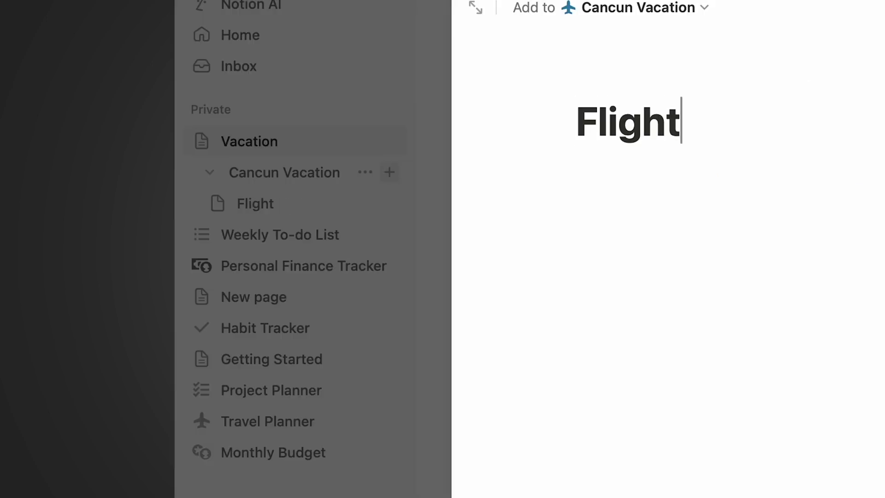
text( Details)
key(Escape)
click(389, 172)
text(Hotel)
key(Return)
click(389, 172)
text(Packing List)
key(Escape)
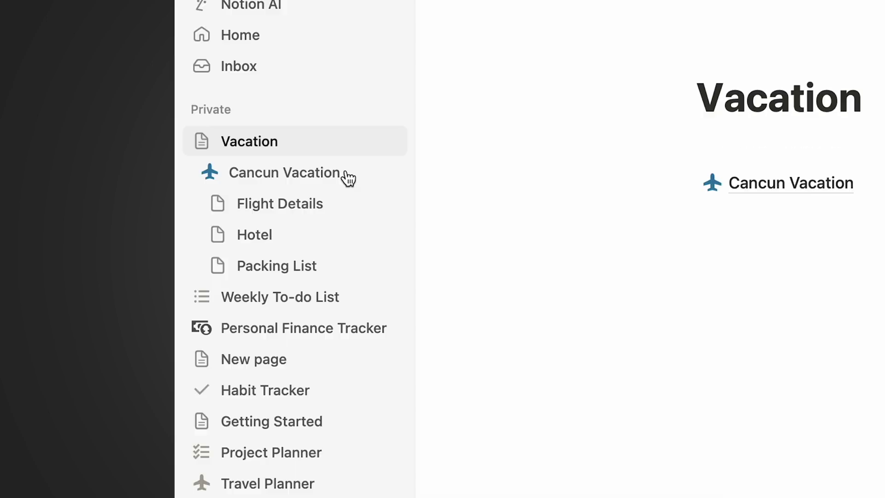
Step: Add Places to visit and Itinerary sub-pages, then expand Vacation and Cancun Vacation in the sidebar
click(389, 171)
text(Places to visit)
key(Escape)
click(390, 172)
text(Itinerary)
key(Return)
key(Escape)
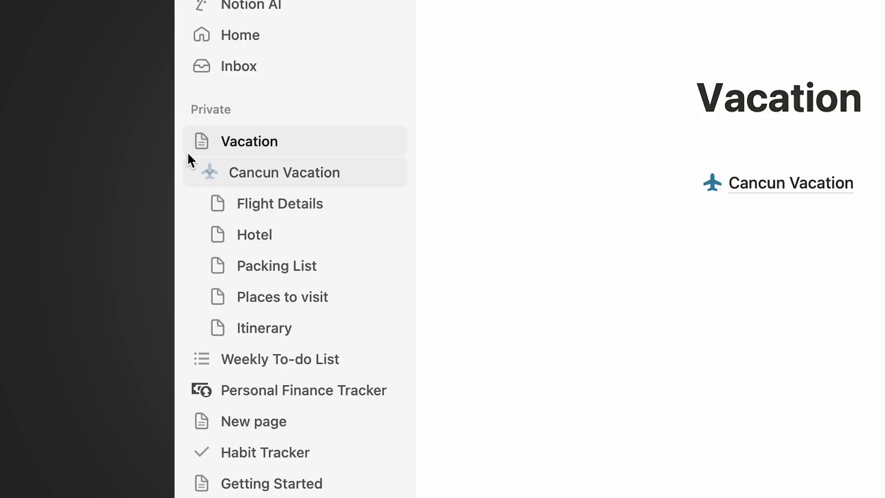
click(201, 140)
click(201, 141)
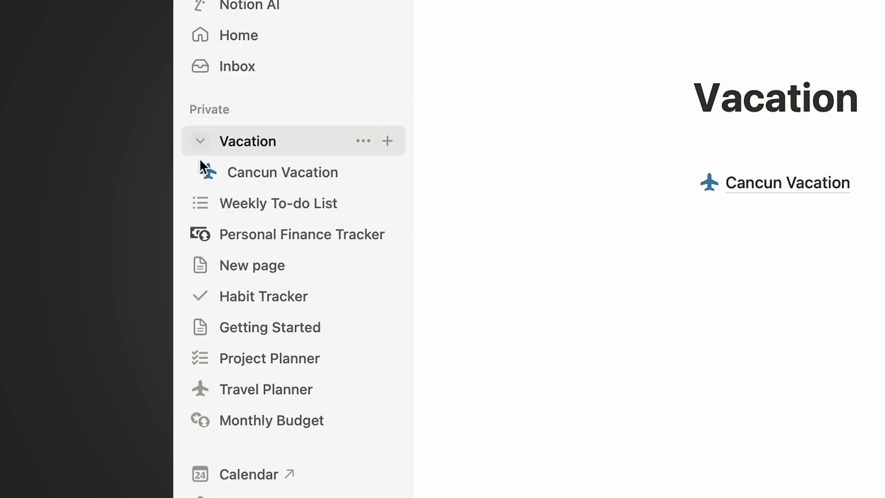
click(202, 172)
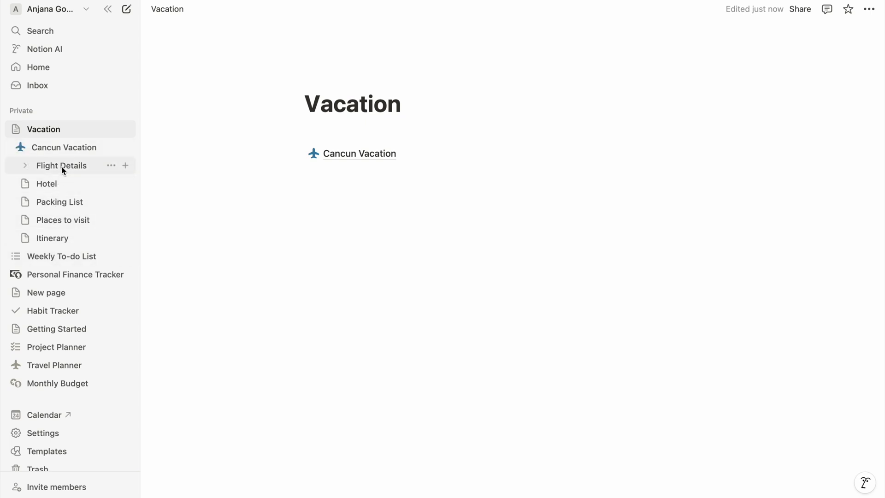
Step: Open the Weekly To-do List page
click(86, 257)
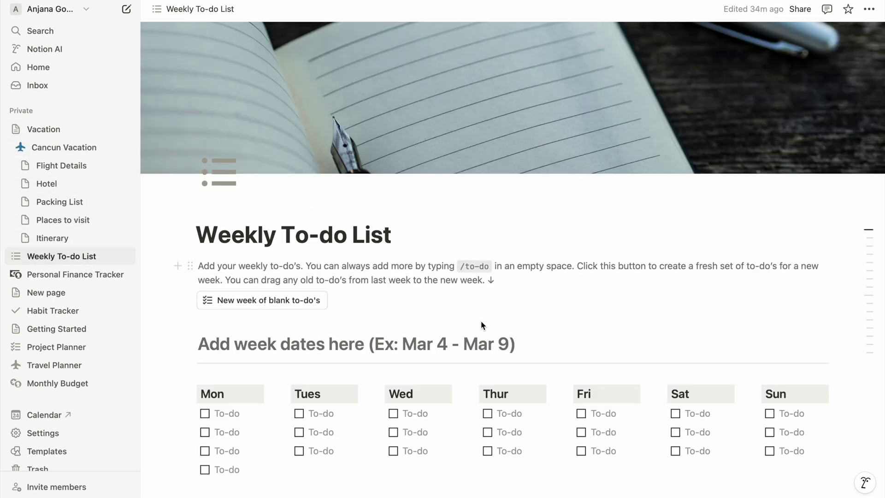
scroll(483, 325, down, 5)
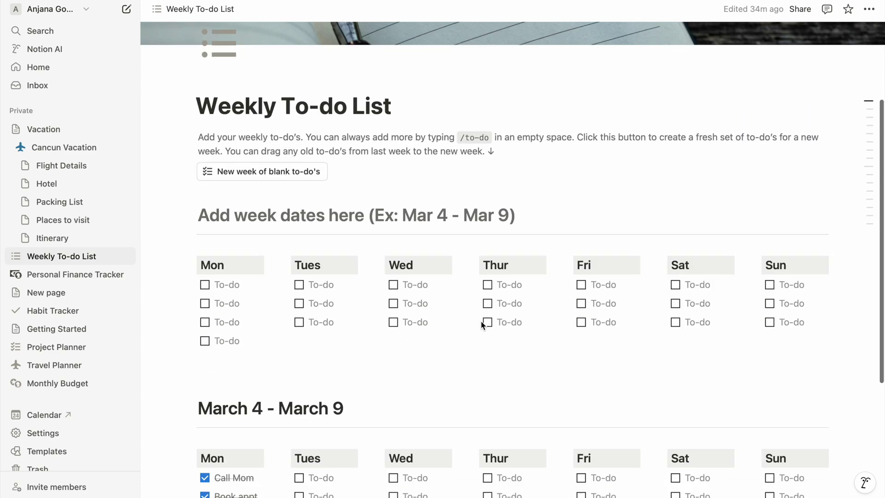
scroll(482, 324, up, 2)
scroll(481, 324, up, 3)
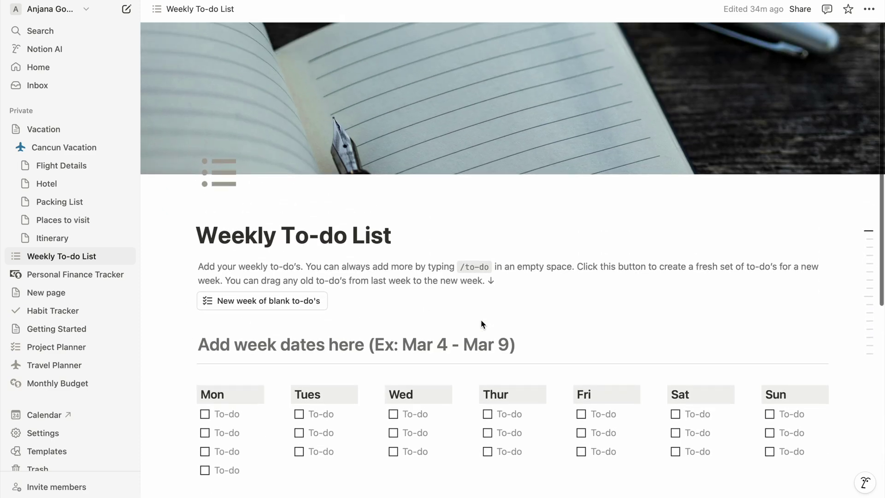
Step: Add a Dec 24 - Dec 31 week with tasks like Edit Notion Video, Post Video and Script for Ray Ban Glasses
click(284, 299)
text(Dec 24 - Dec 31)
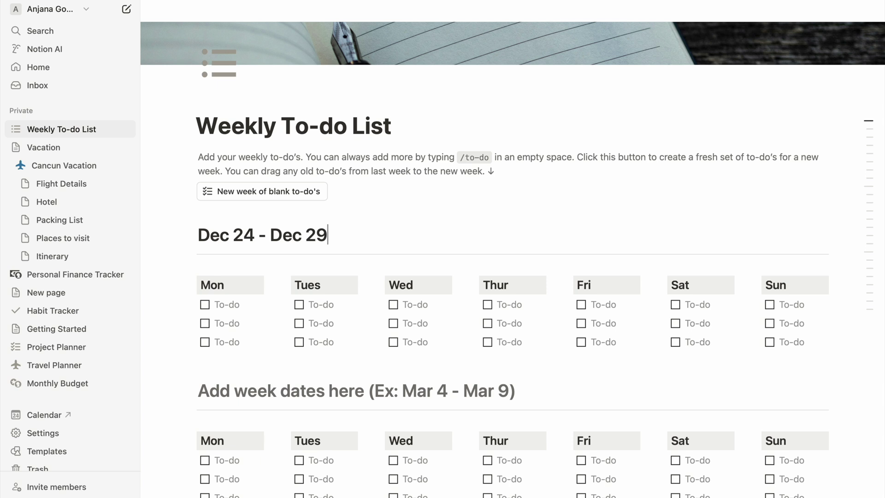
click(231, 304)
text(Edit Notion Video)
key(Return)
text(Post Video)
key(Return)
text(Script for Ray Ban Glasses)
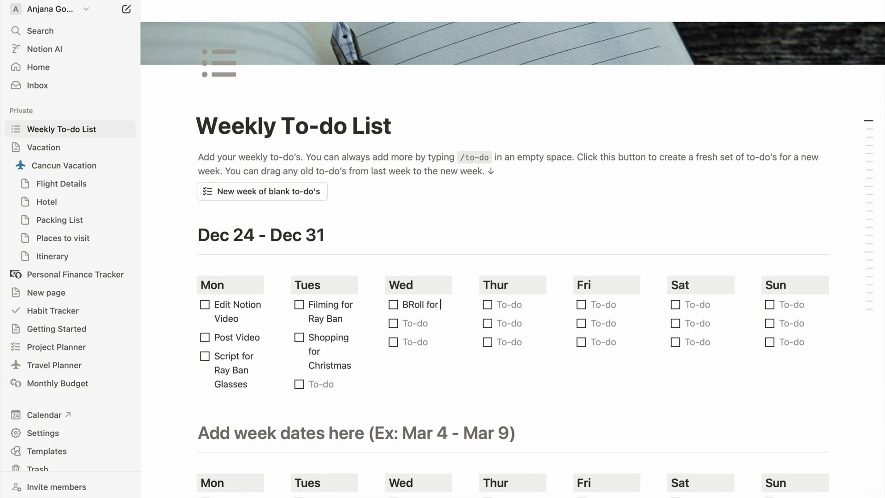
text(Thumbnail for RayBan)
key(Return)
text(Post Video)
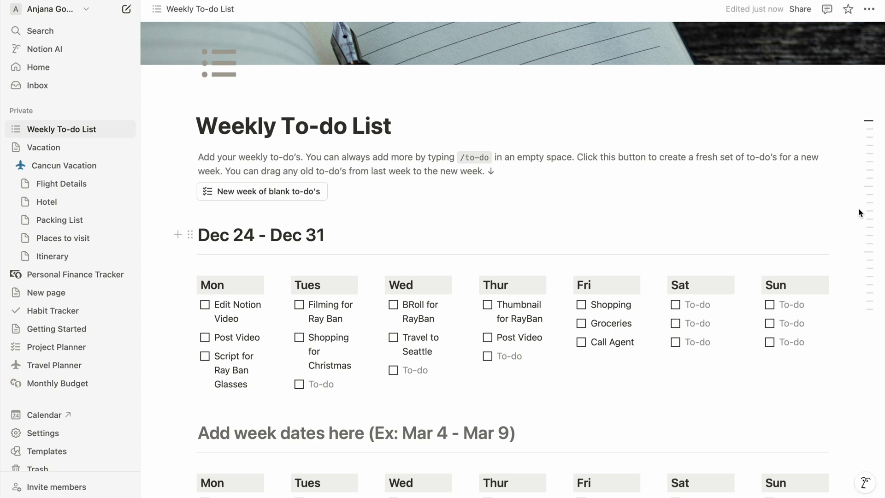
Step: Use the outline panel to jump between days of the Dec 24 - Dec 31 and March 4 - March 9 weeks
mouse_move(869, 190)
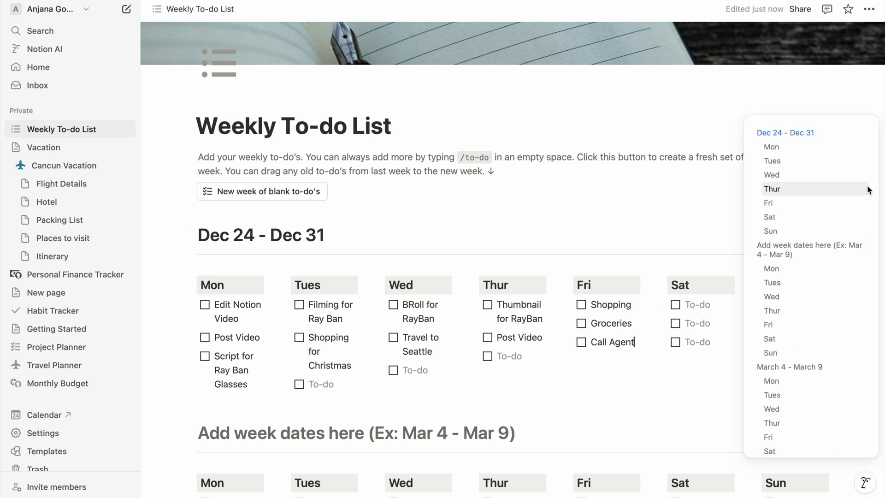
click(825, 153)
click(815, 203)
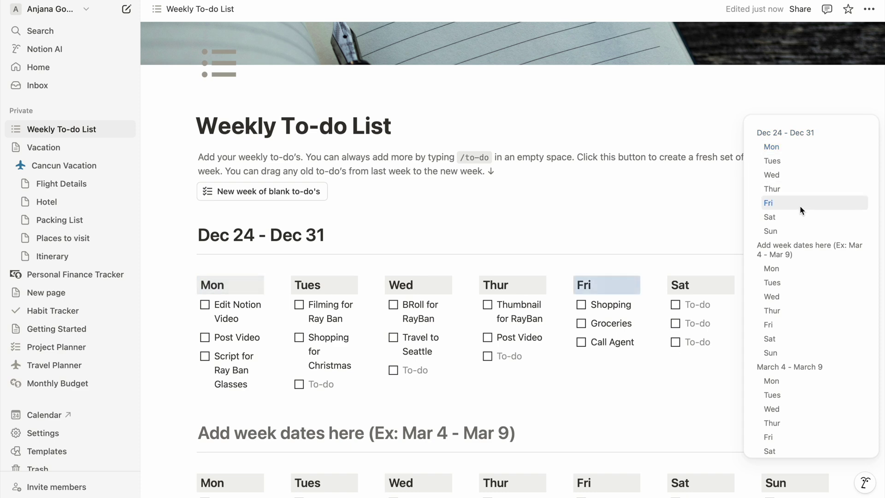
click(779, 384)
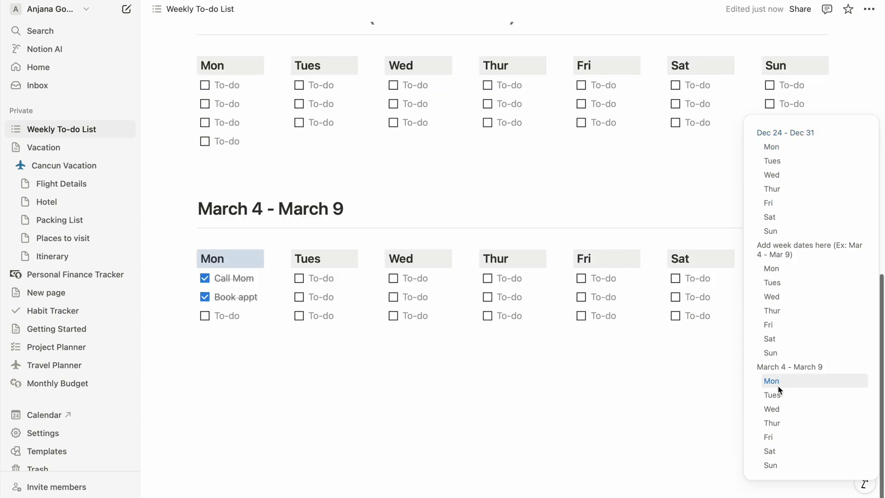
click(774, 428)
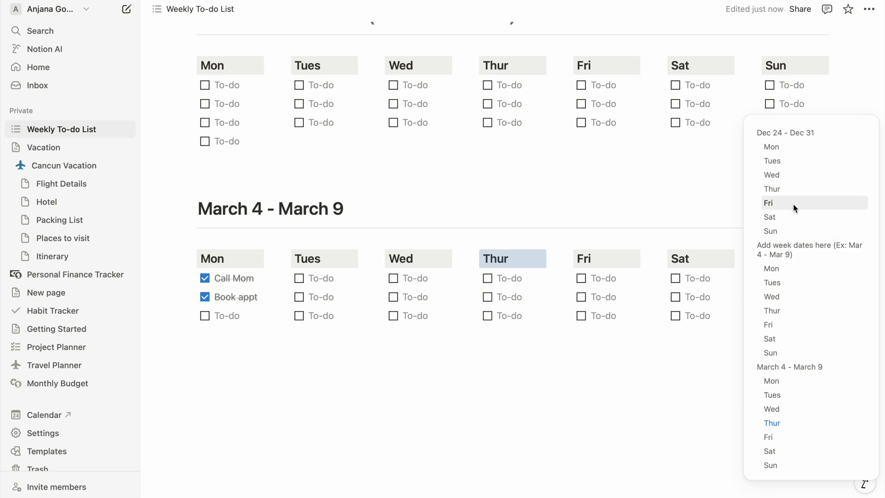
scroll(812, 168, up, 2)
click(812, 167)
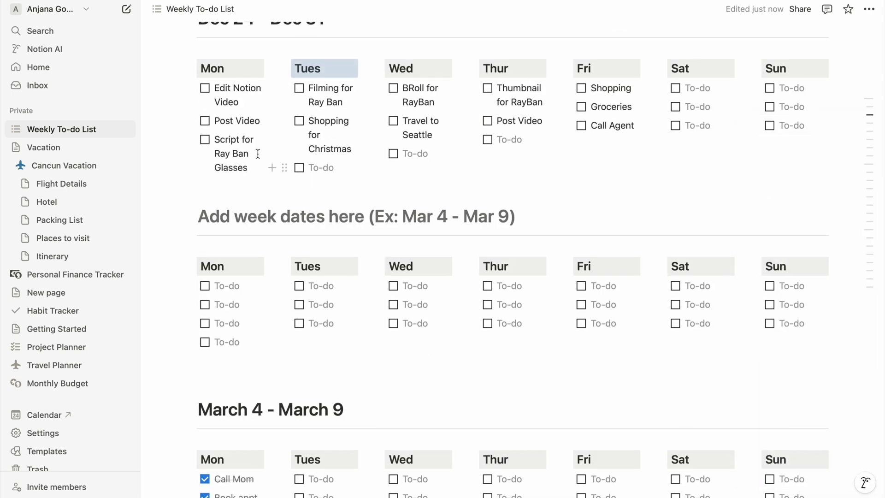
scroll(207, 89, up, 5)
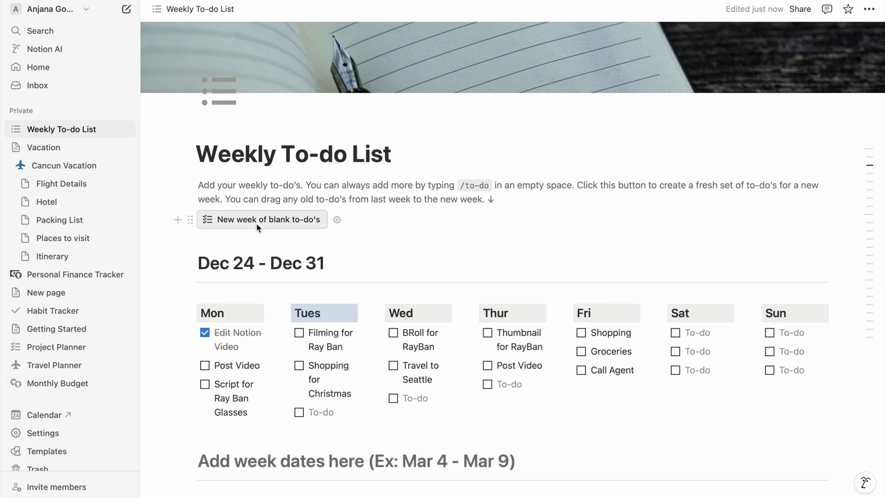
scroll(256, 223, up, 2)
scroll(256, 223, down, 2)
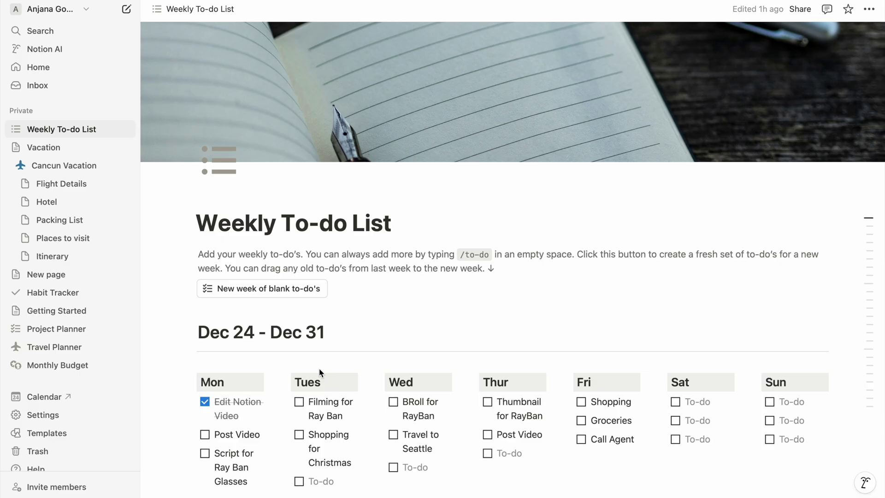
Step: Browse the template Marketplace's Work, School and Discover categories
click(78, 435)
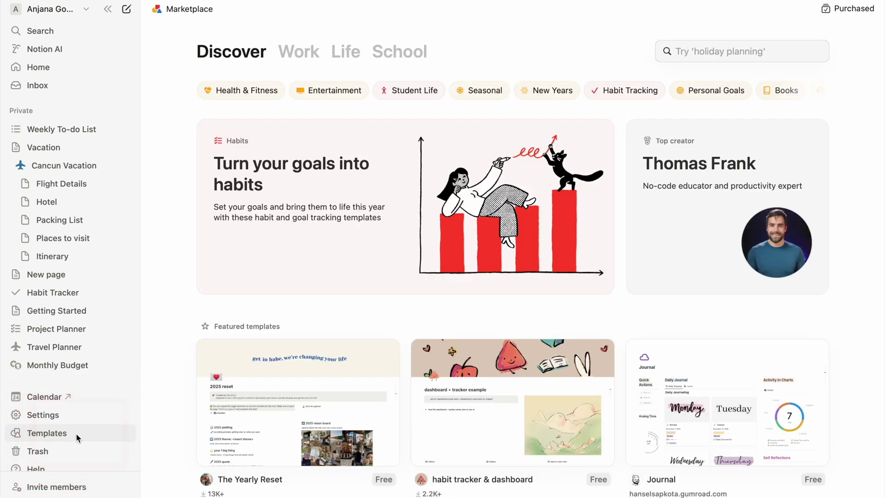
scroll(456, 338, down, 3)
scroll(456, 338, down, 9)
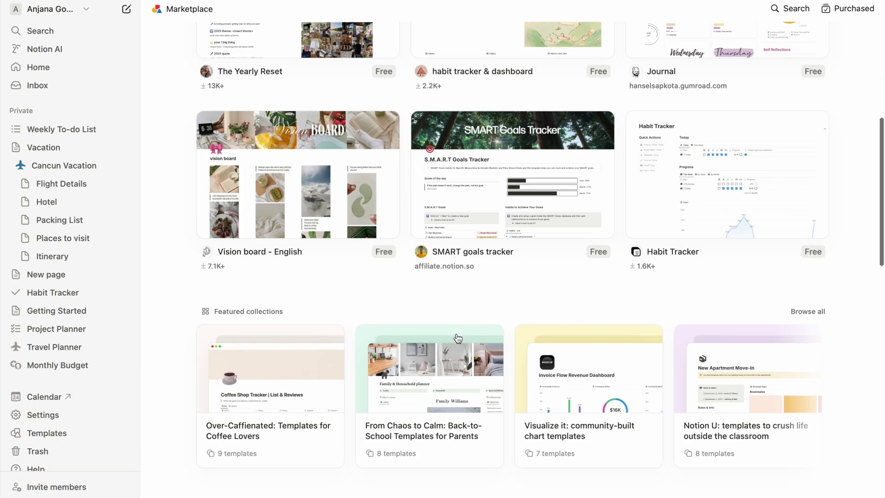
scroll(458, 337, up, 2)
scroll(458, 338, up, 10)
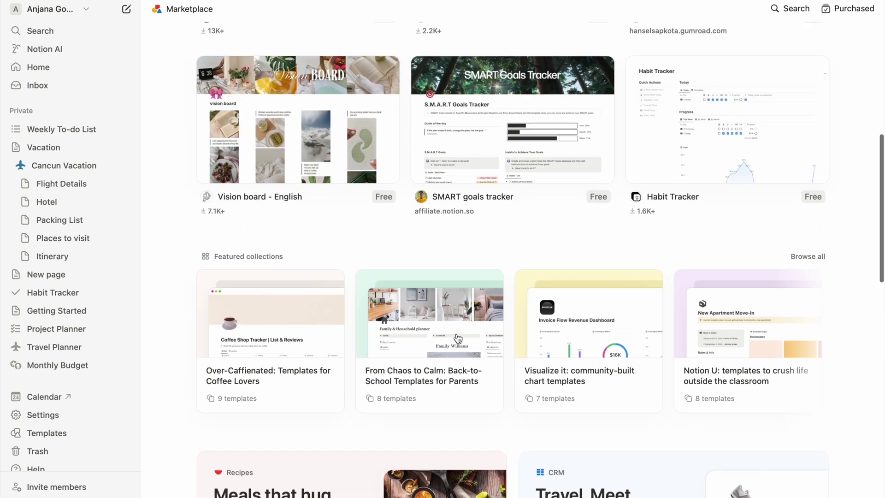
click(305, 53)
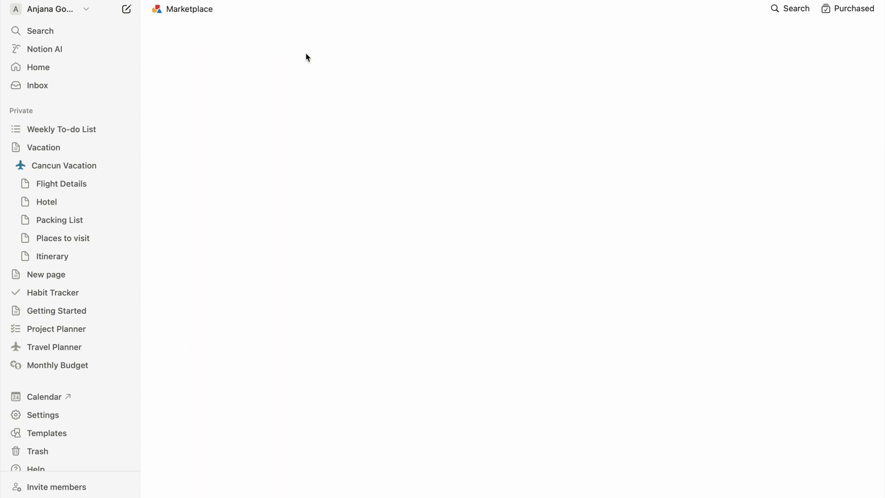
click(401, 55)
click(262, 52)
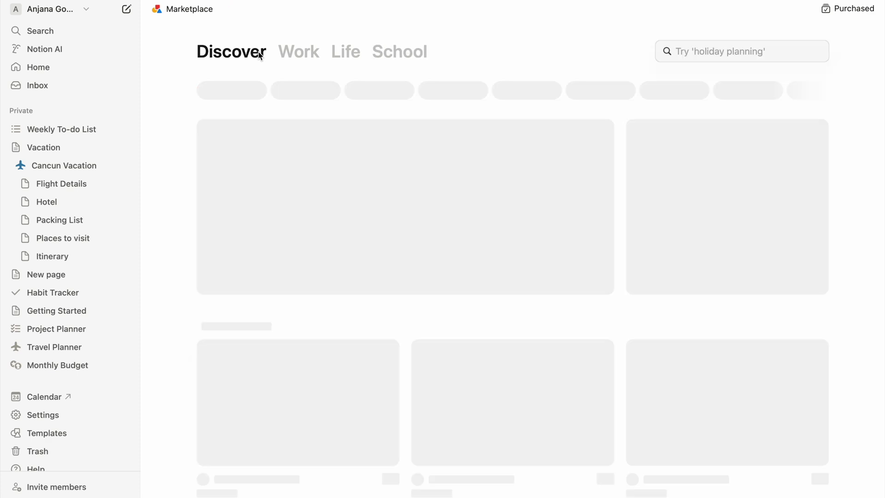
Step: Search the Marketplace for 'finance tracker' and open the Personal Finance Tracker template
text(finance)
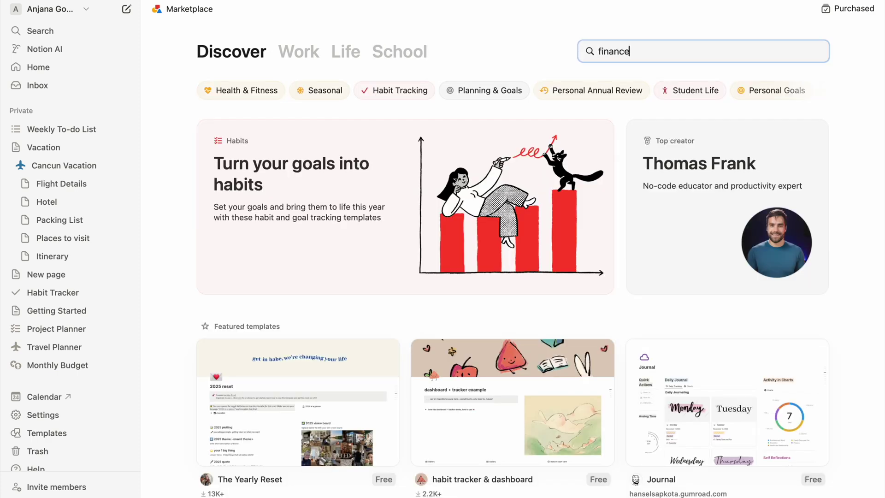
text( tracker)
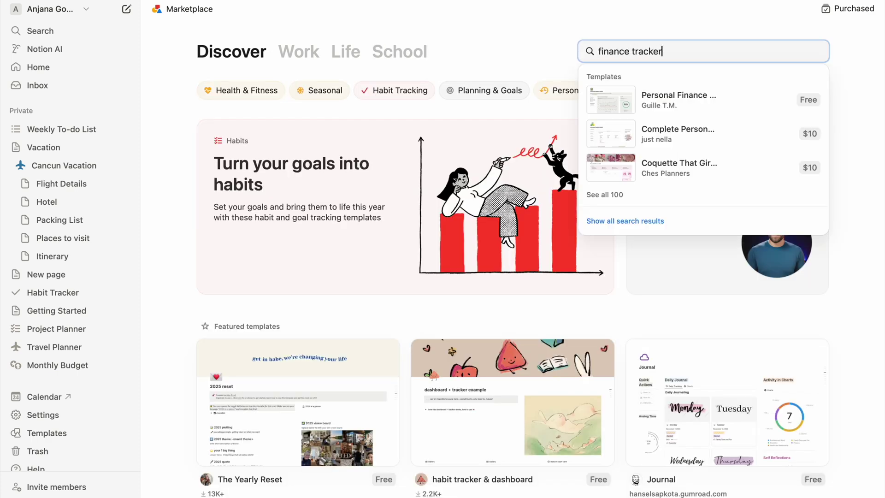
key(Return)
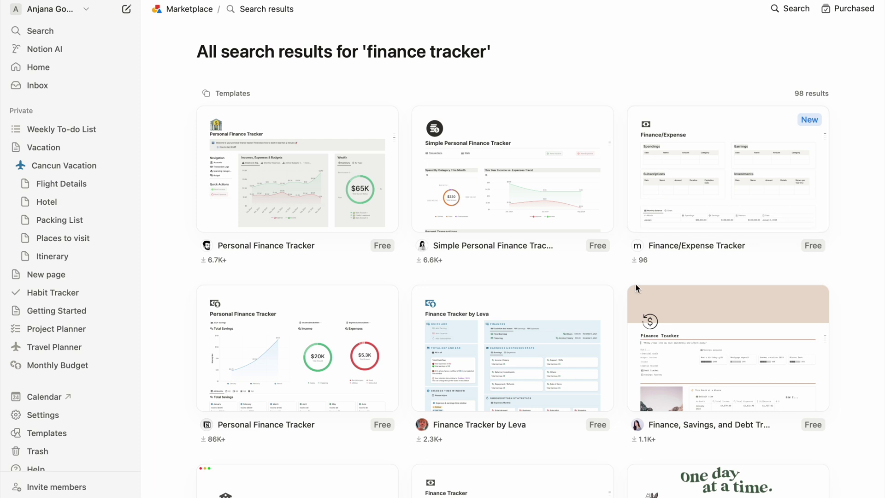
scroll(636, 288, down, 3)
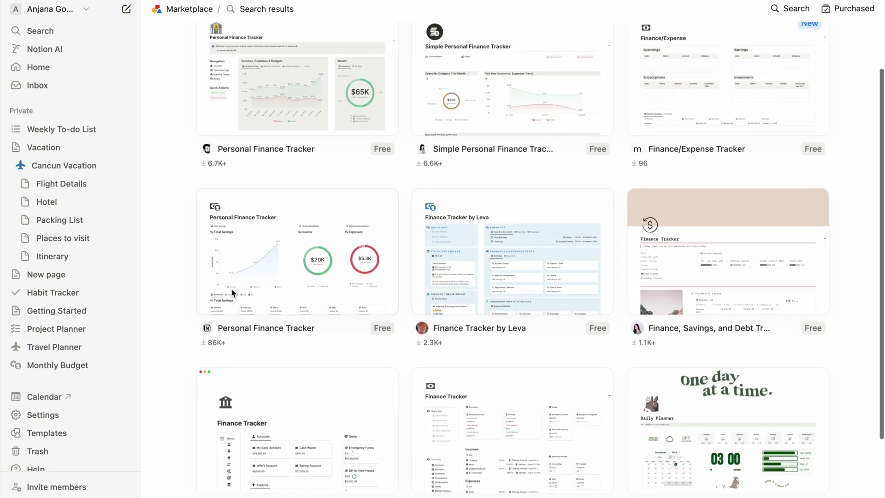
click(294, 291)
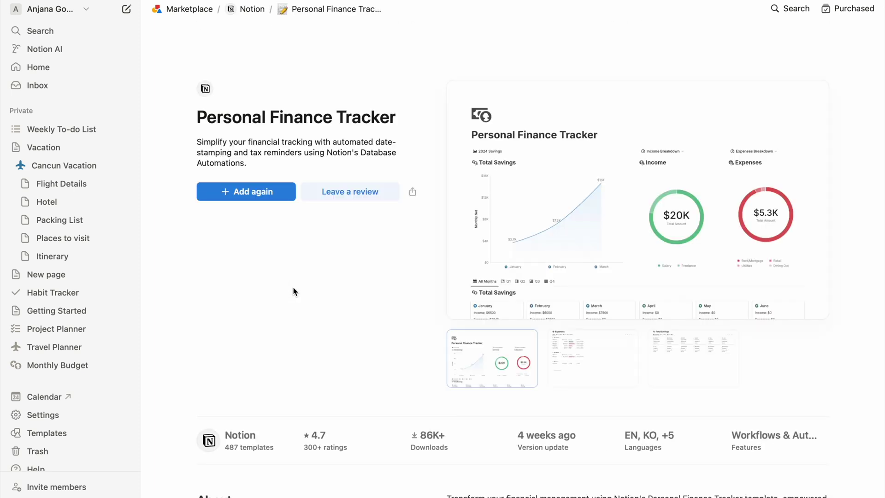
Step: Add the Personal Finance Tracker template, open it, and start a new January Income entry
click(252, 196)
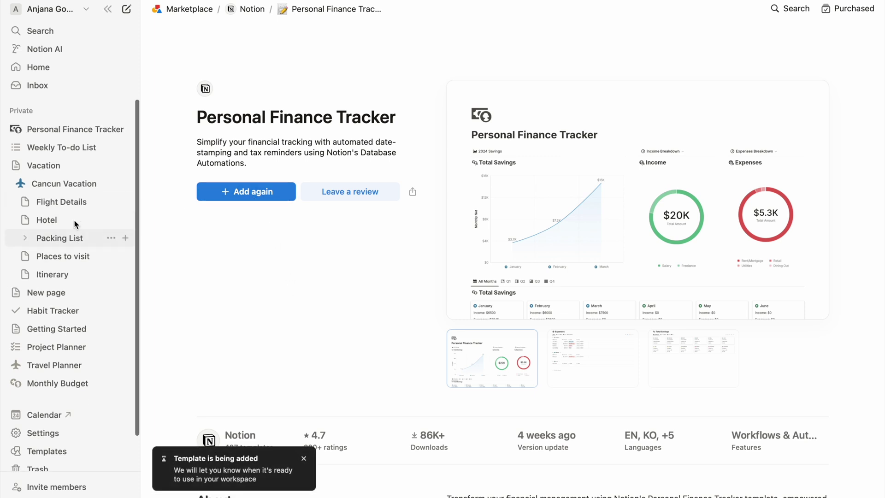
click(65, 130)
scroll(328, 298, down, 4)
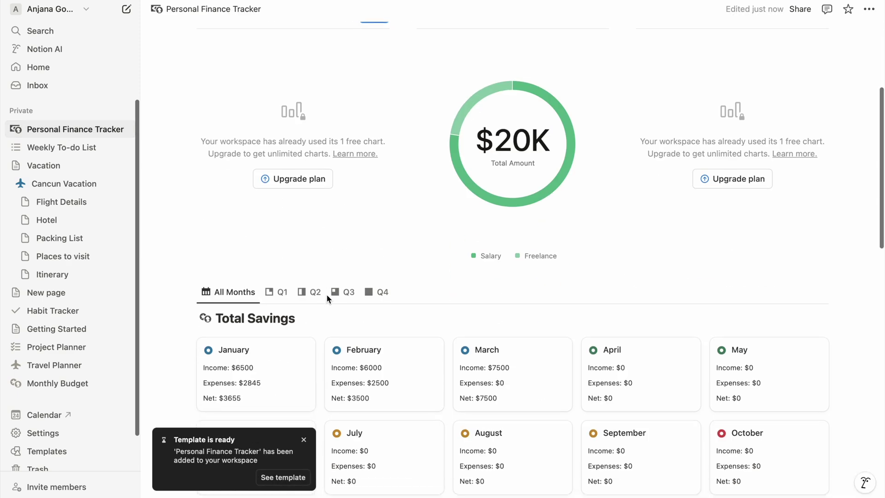
scroll(328, 298, down, 10)
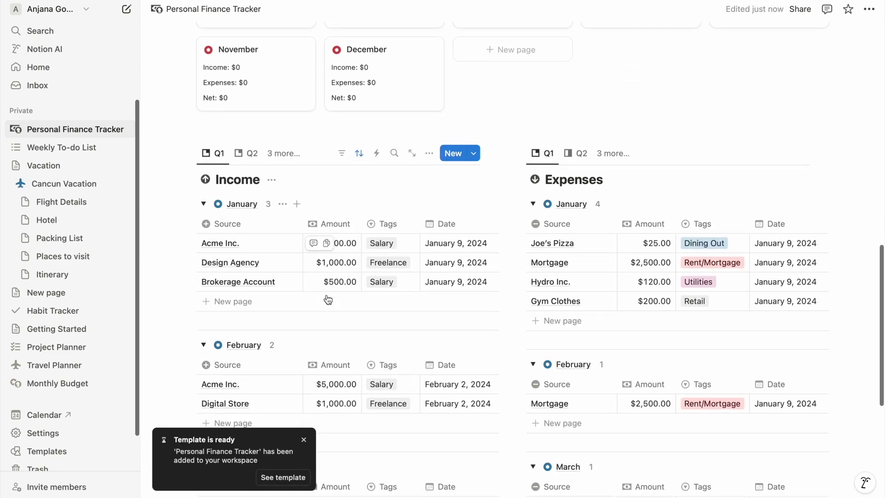
click(234, 301)
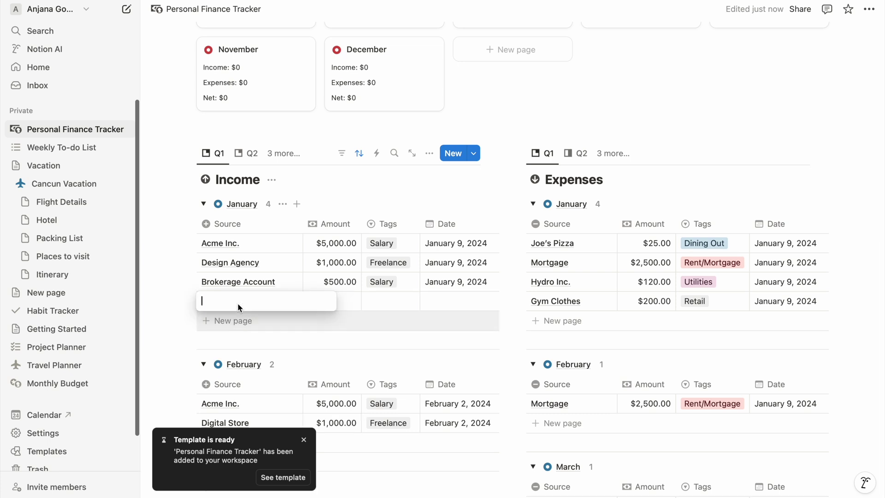
Step: Enter a salary Income row of $50,000 and dismiss the template-ready notification
text(salar)
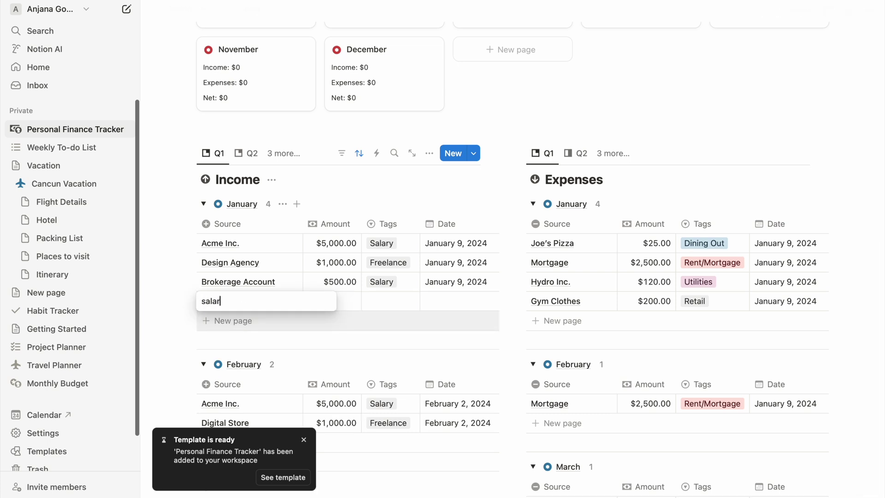
text(y)
key(Tab)
text(500)
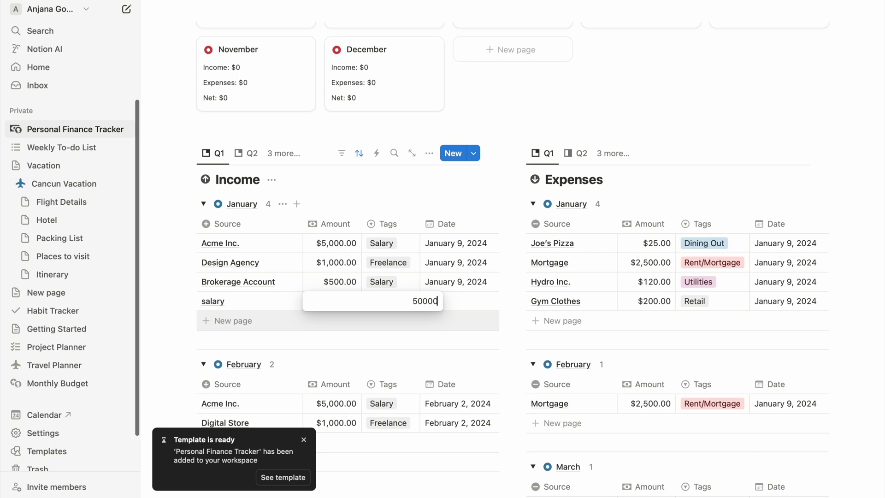
key(Return)
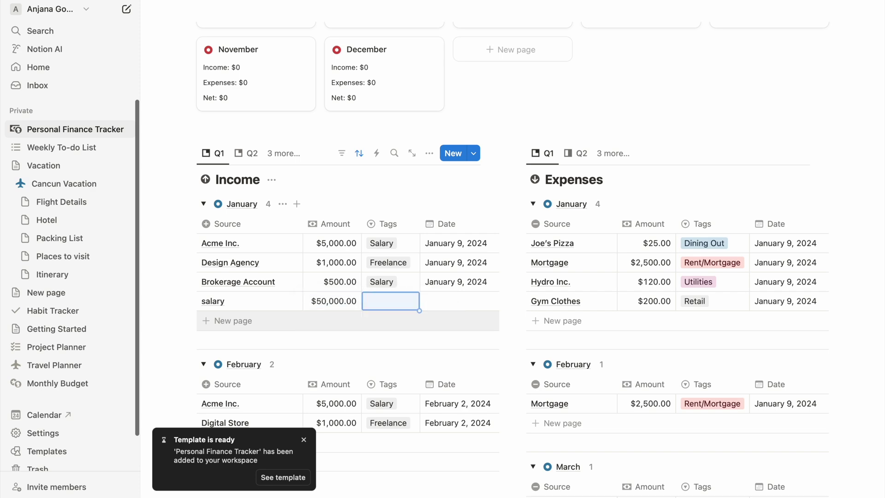
scroll(329, 227, up, 10)
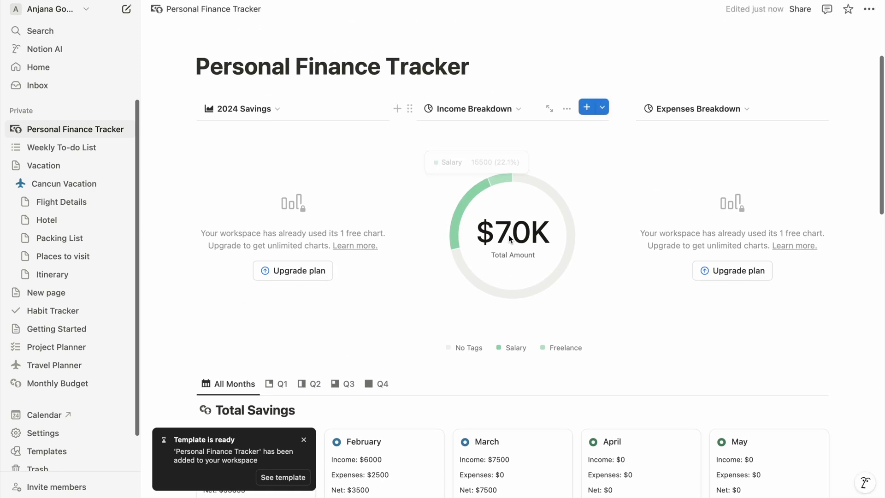
scroll(509, 238, down, 5)
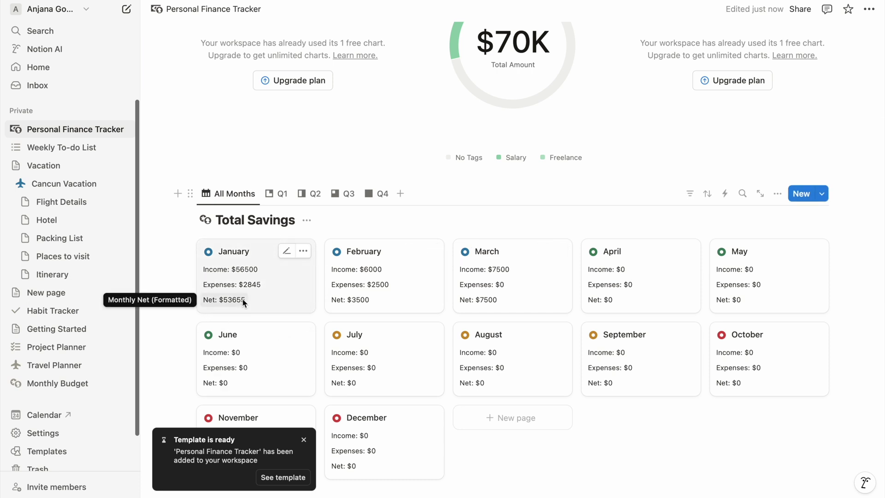
scroll(243, 303, down, 3)
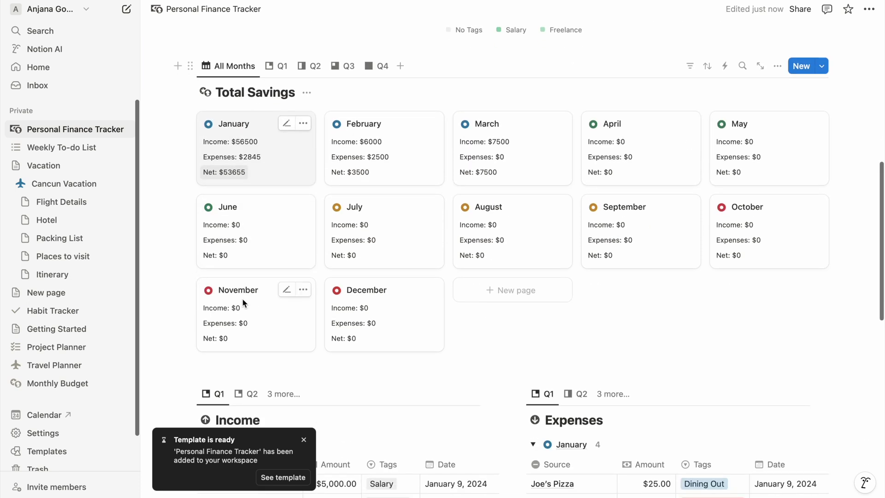
click(304, 440)
Step: Change the Acme Inc. amount to $50,000 and Joe's Pizza to $2,500
click(340, 483)
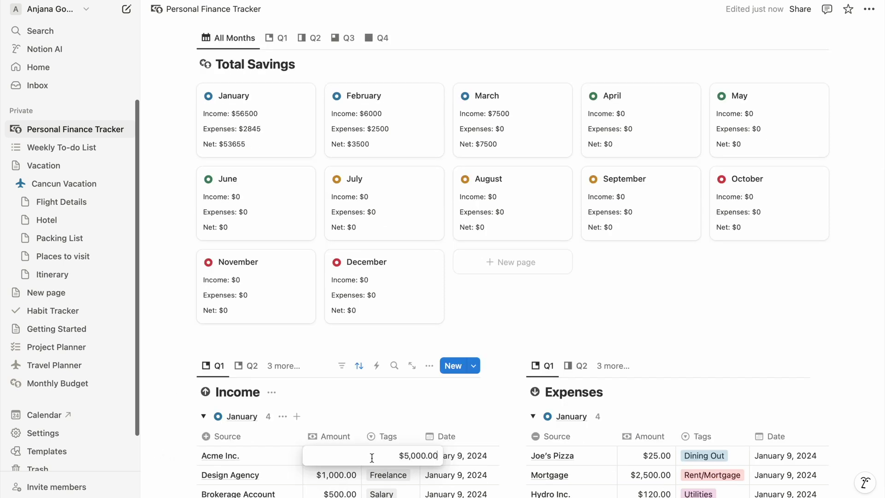
text(0)
key(Return)
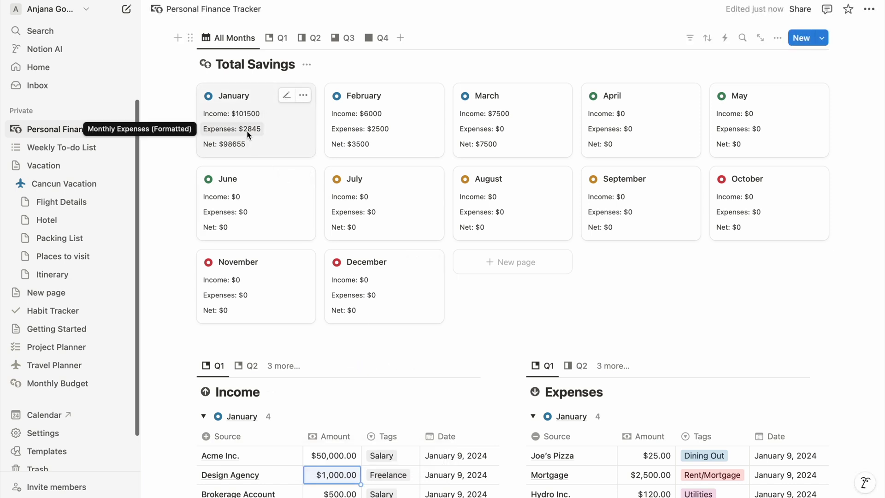
click(655, 459)
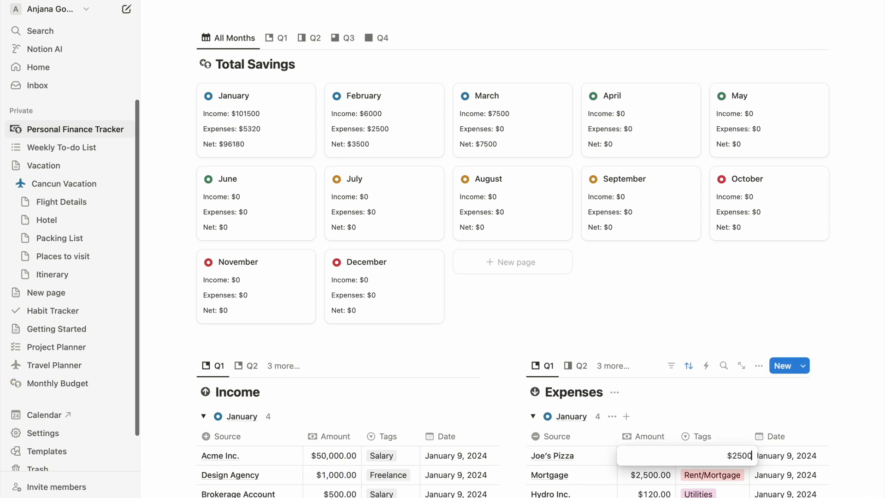
key(Return)
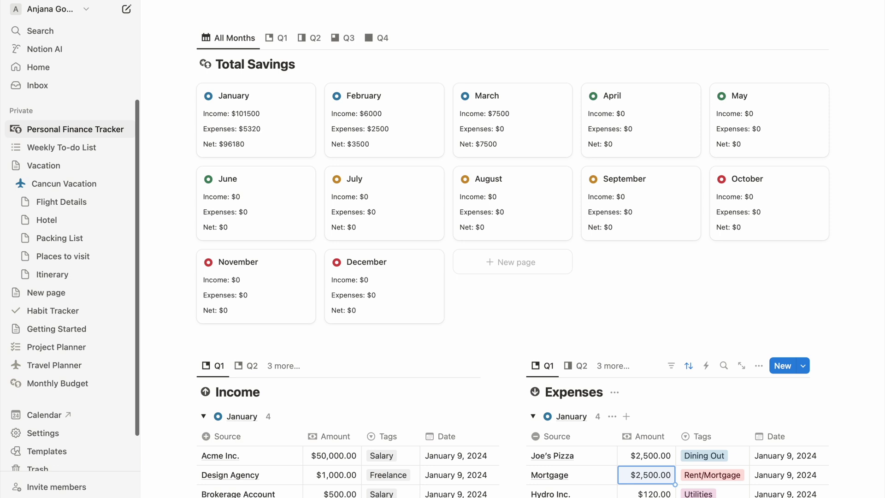
scroll(659, 449, down, 3)
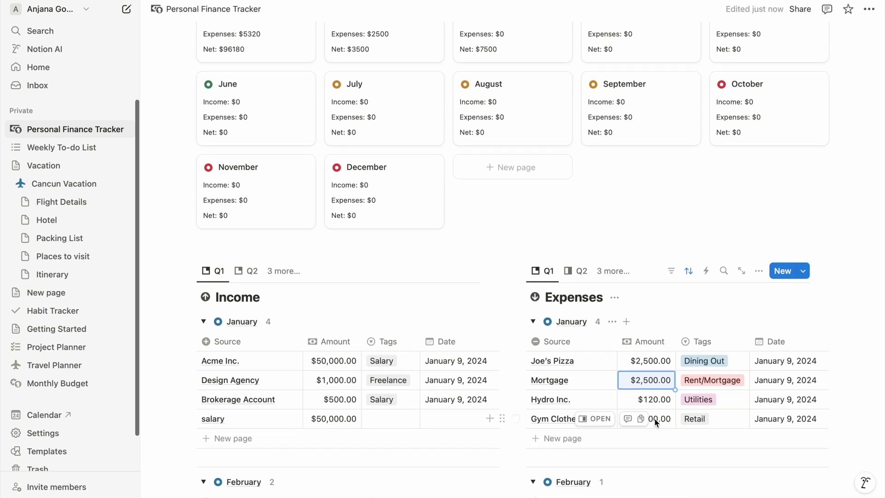
scroll(654, 420, up, 1)
scroll(654, 419, up, 5)
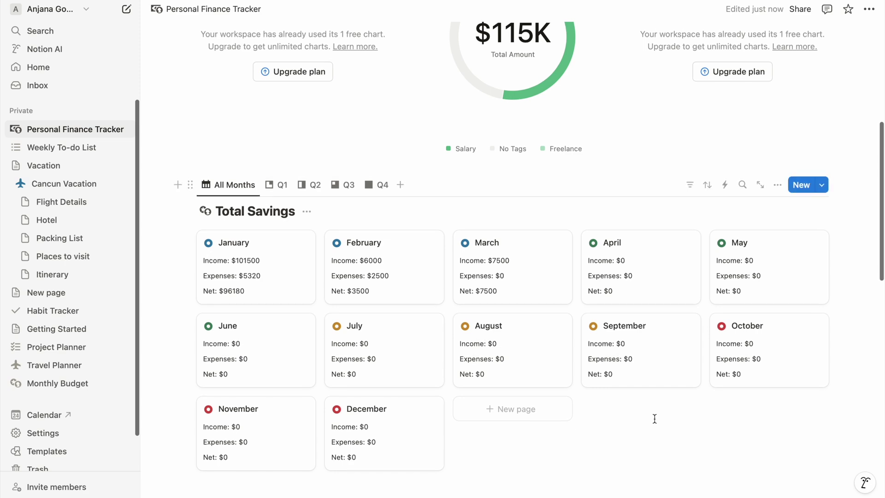
scroll(654, 419, down, 5)
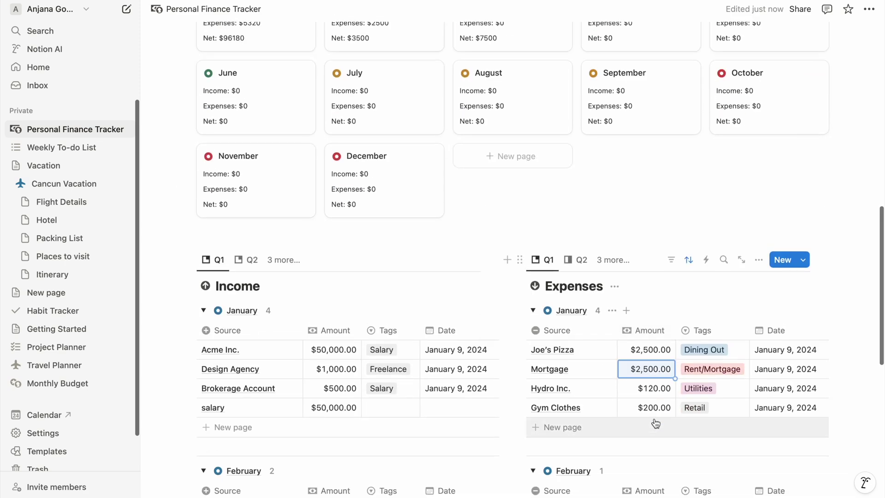
scroll(655, 421, up, 3)
Step: Show the Q1 month cards, then on YouTube Videos insert a simple table with a Status column and Notion row
click(279, 51)
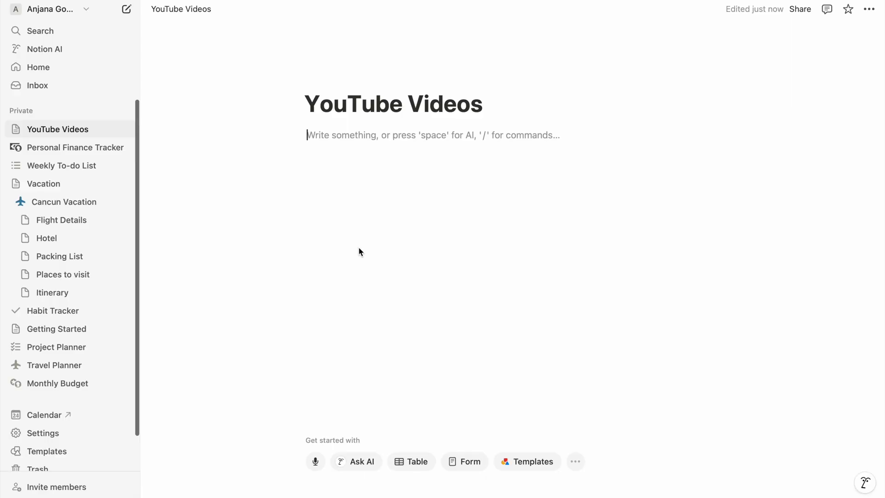
text(/table)
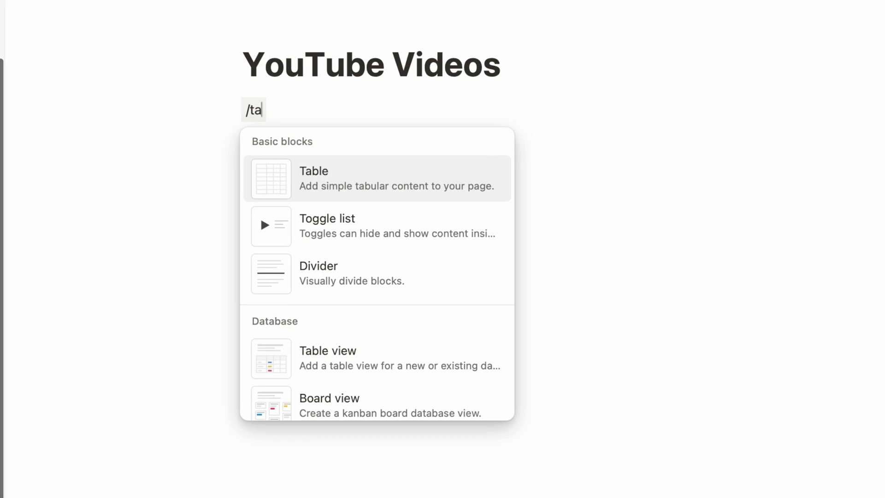
key(Return)
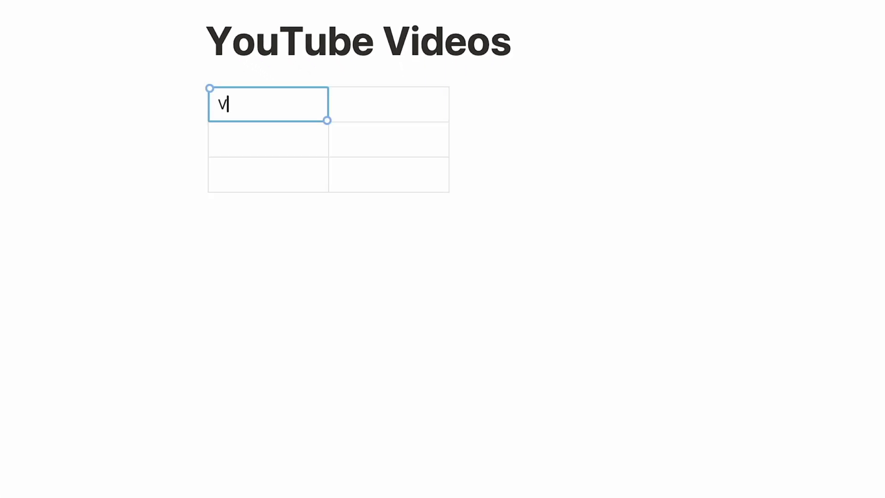
click(388, 104)
text(Status)
click(268, 139)
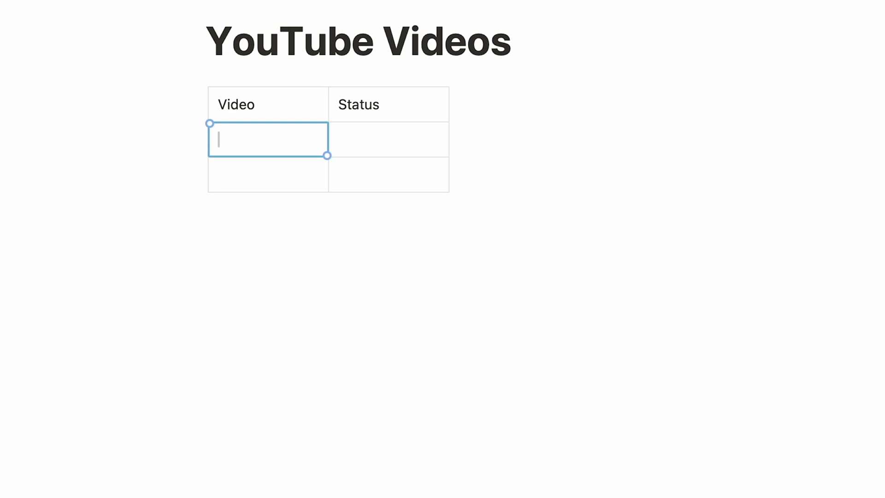
text(Notion)
key(Tab)
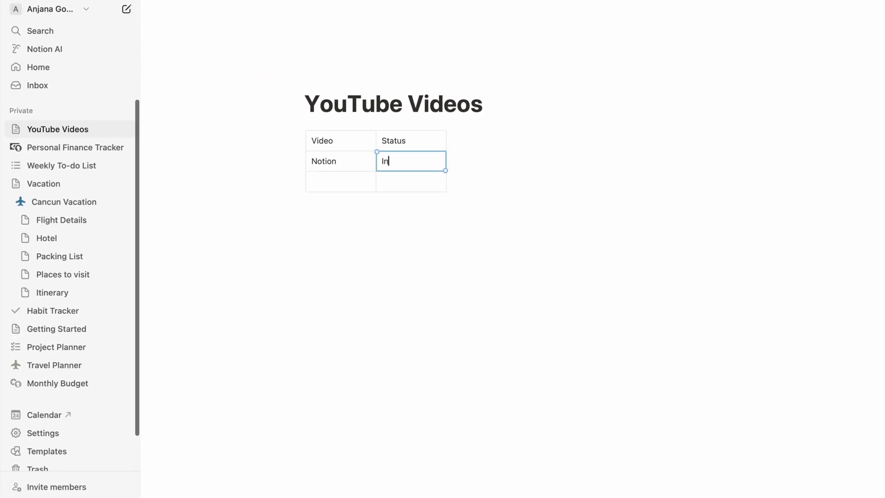
Step: Delete the simple table block, leaving the page empty
click(370, 303)
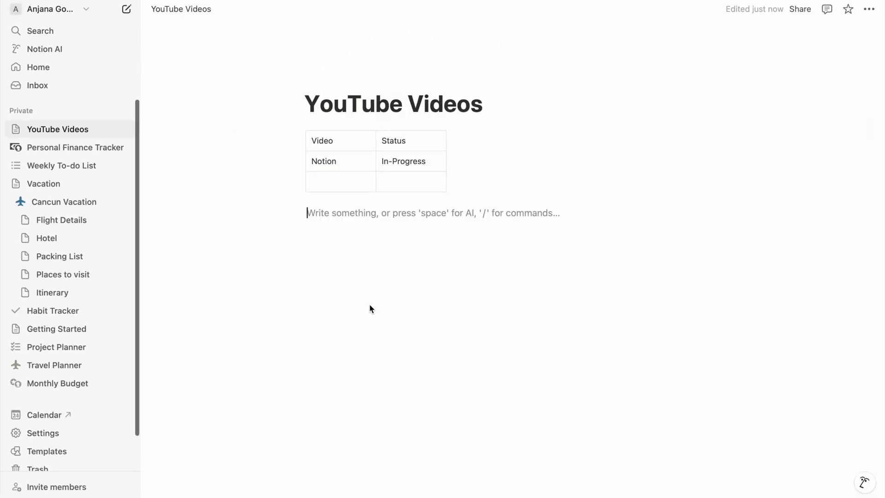
click(299, 142)
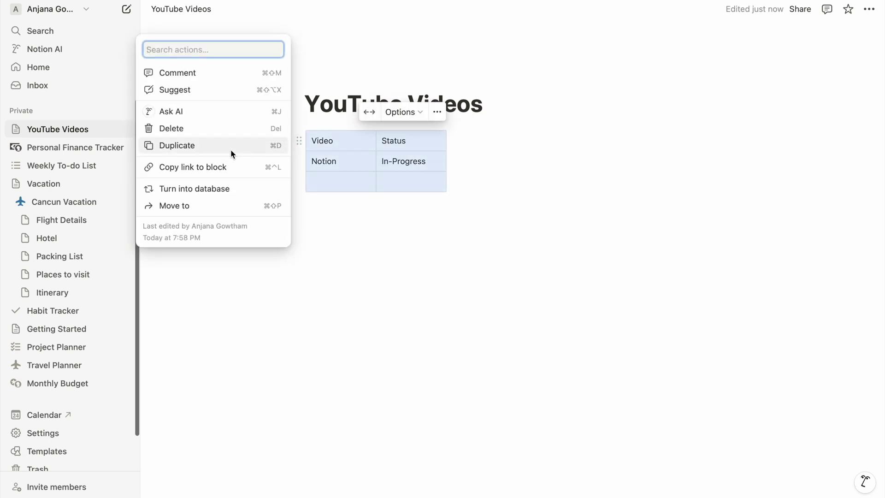
click(219, 129)
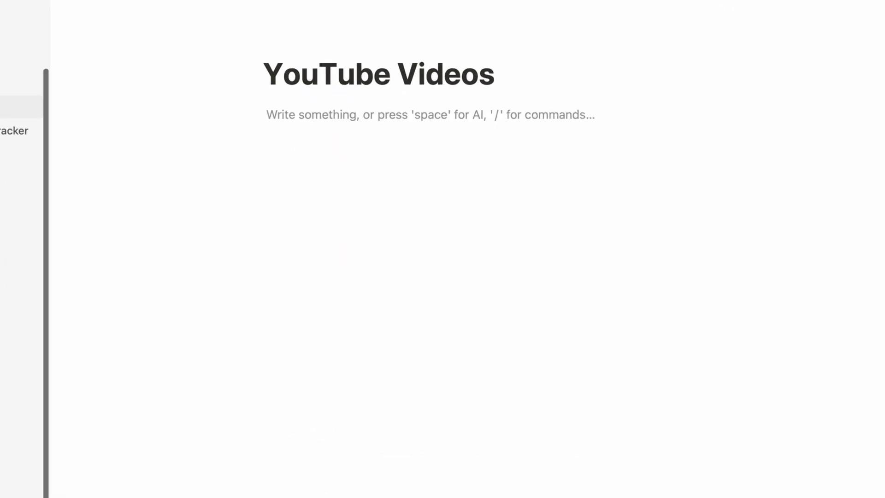
Step: Insert an inline database and rename its Name column to Video
text(/dat)
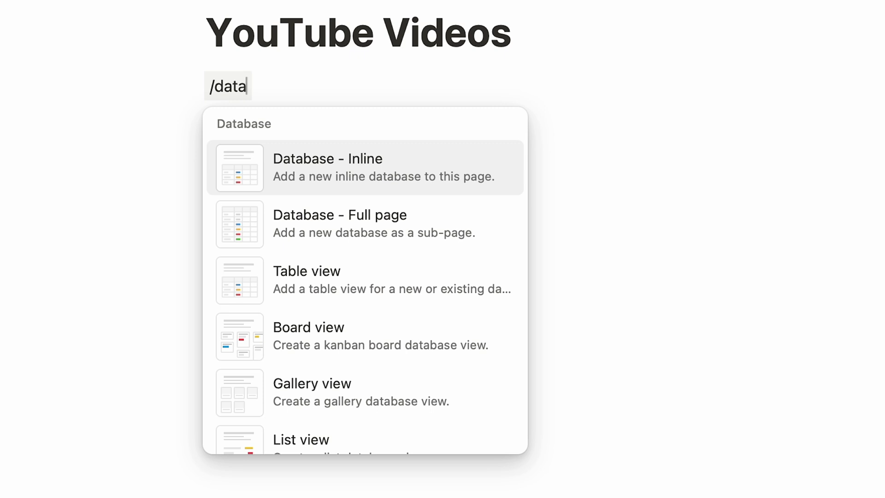
text(a)
click(308, 171)
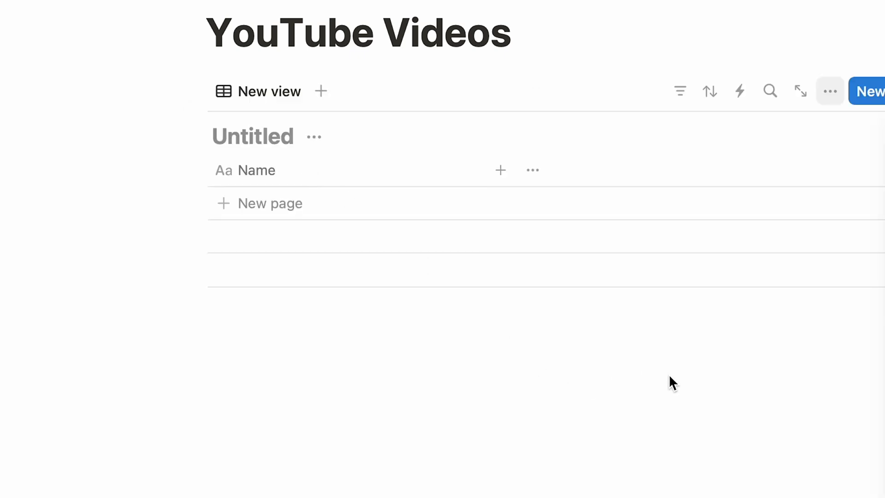
click(239, 170)
key(BackSpace)
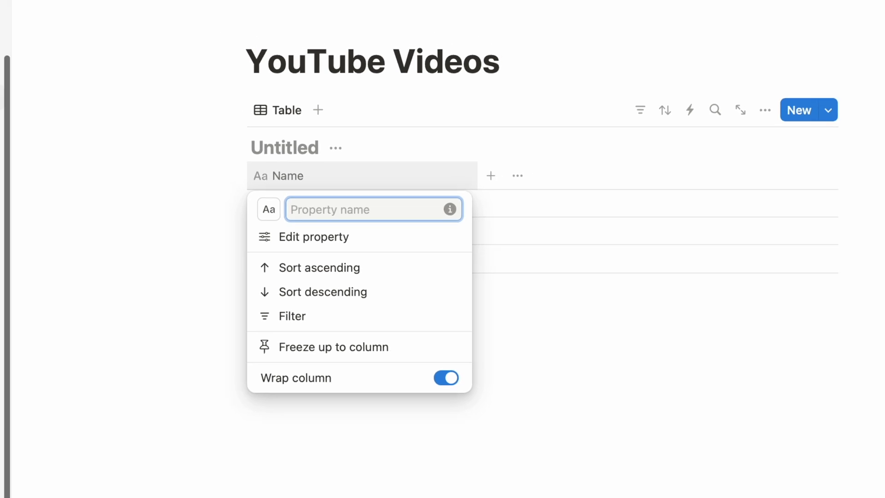
text(Video)
key(Return)
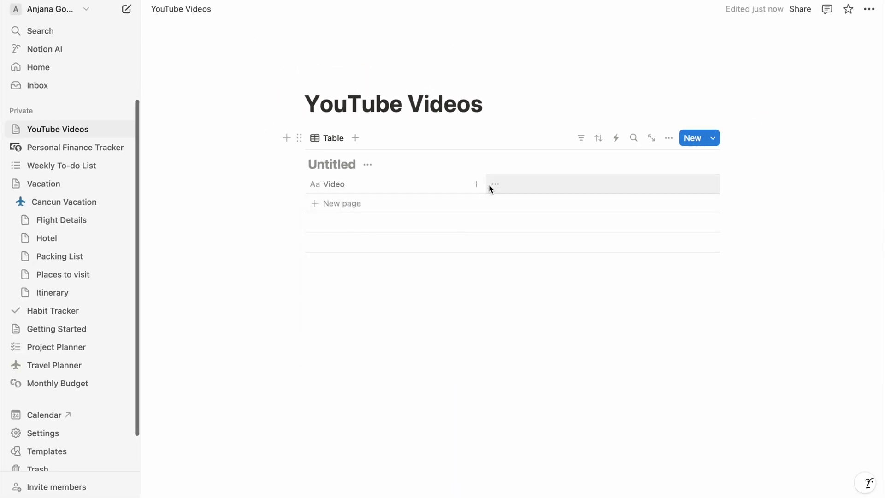
Step: Add a Category select column with options AI, Tech Tips and Reviews
click(479, 185)
click(739, 267)
text(Category)
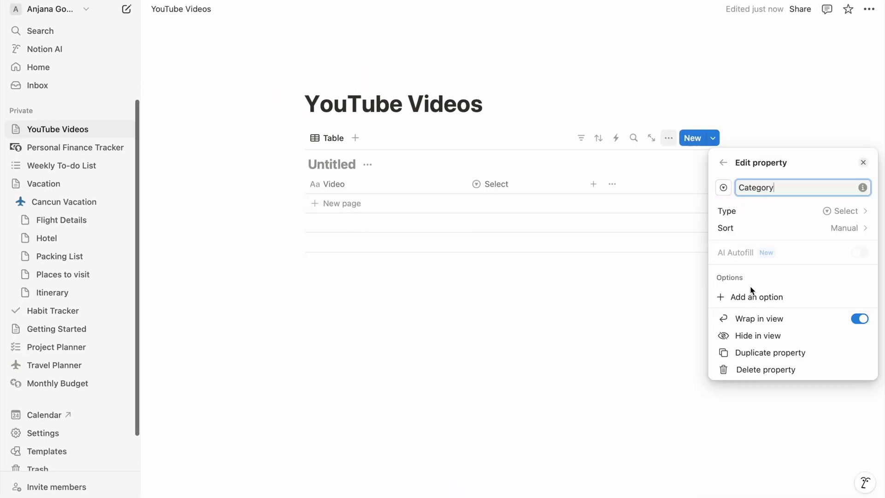
click(751, 295)
text(AI)
key(Return)
text(Tech Tips)
key(Return)
text(R)
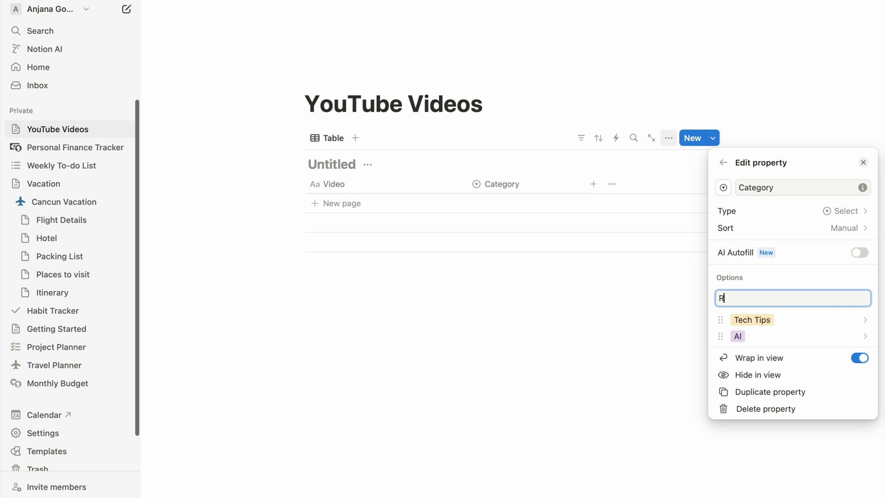
text(eviews)
key(Return)
key(Escape)
Step: Add a Status column to the database
click(593, 183)
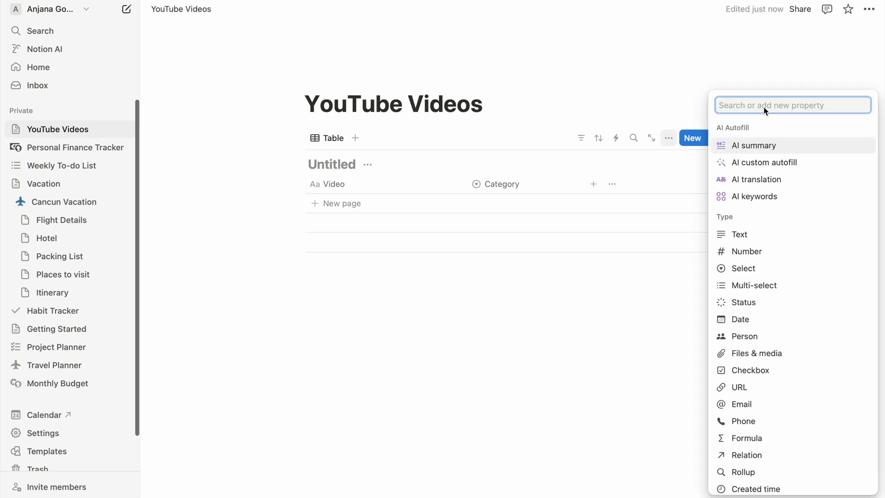
text(status)
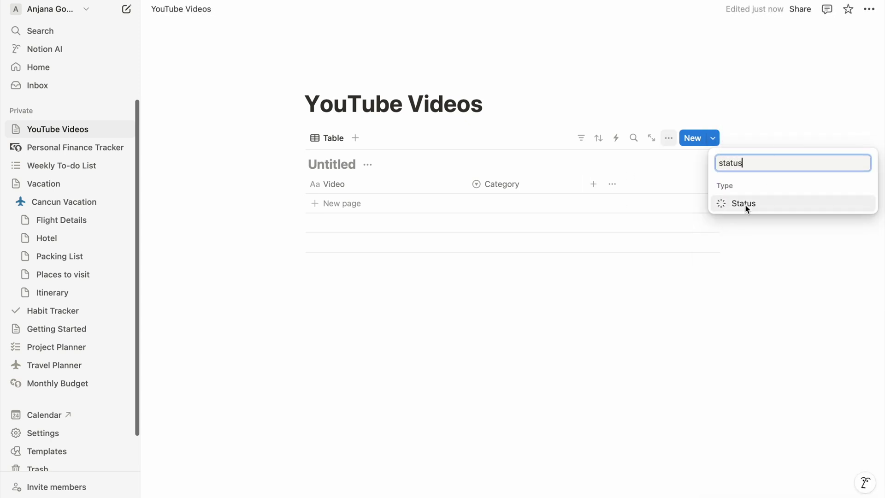
click(747, 206)
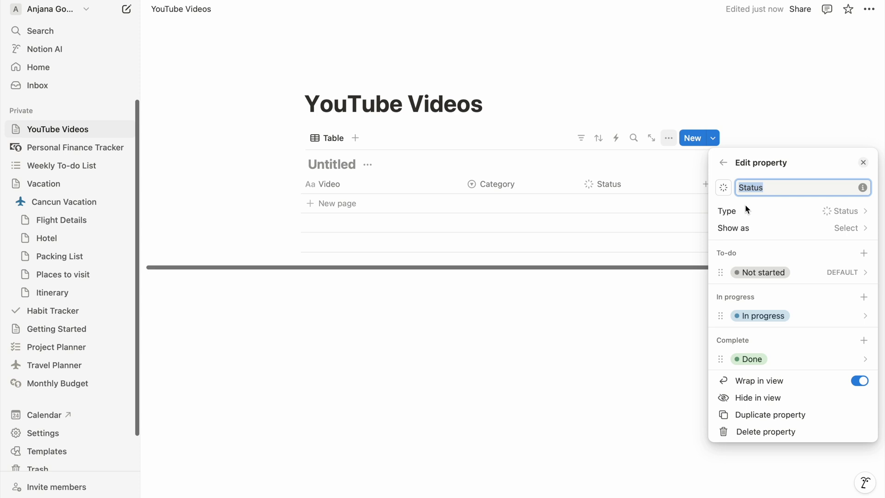
key(Escape)
Step: Add a Notion row with category Tech Tips and status In progress
click(345, 204)
text(N)
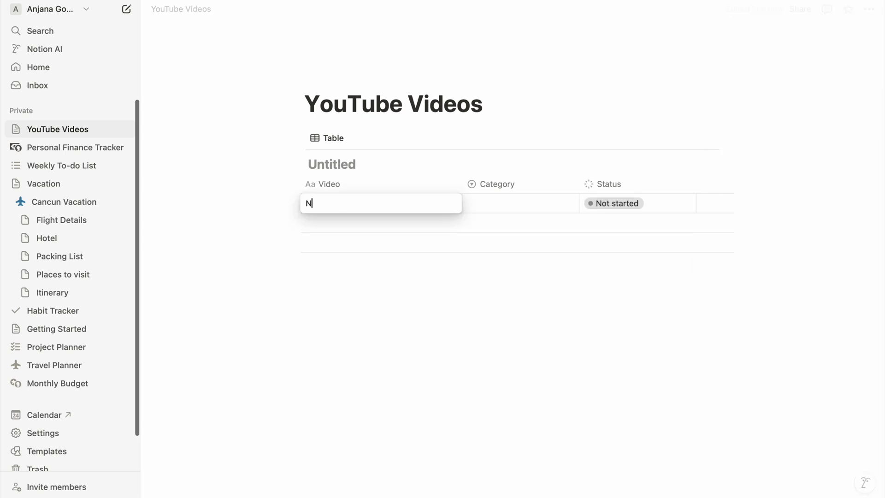
text(otion)
click(507, 203)
click(510, 256)
click(613, 203)
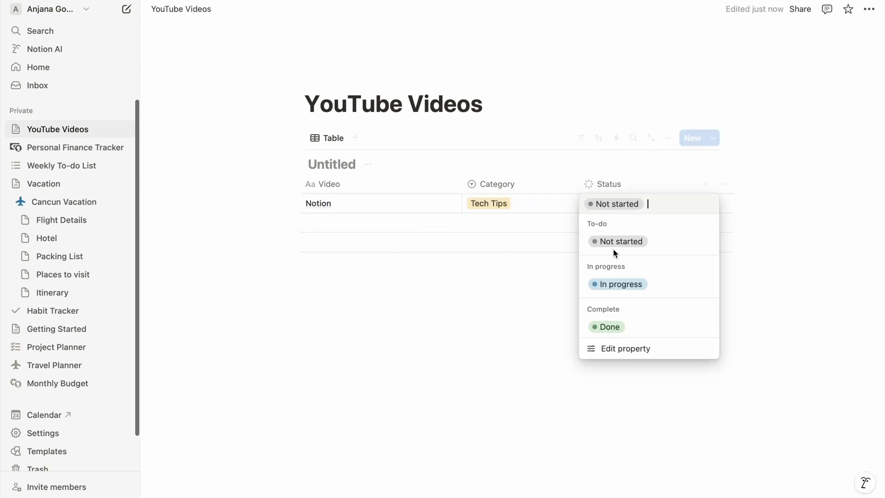
click(618, 283)
Step: Add a RayBan Glasses row under Reviews with status Not started
click(355, 226)
text(RayBan Glasses)
key(Escape)
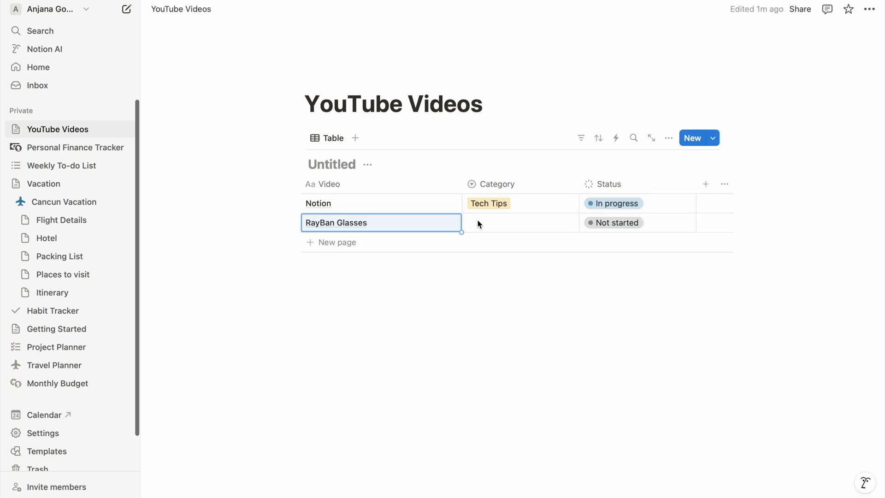
click(477, 222)
click(504, 259)
click(613, 223)
click(620, 261)
Step: Add an Apple Notes row (Tech Tips, In progress) and open its page beside the table
click(348, 242)
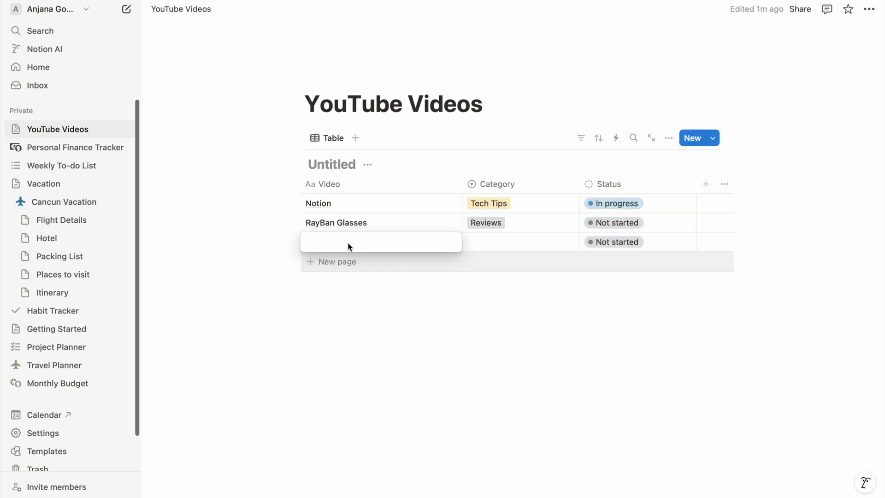
text(Apple Notes)
key(Escape)
click(522, 241)
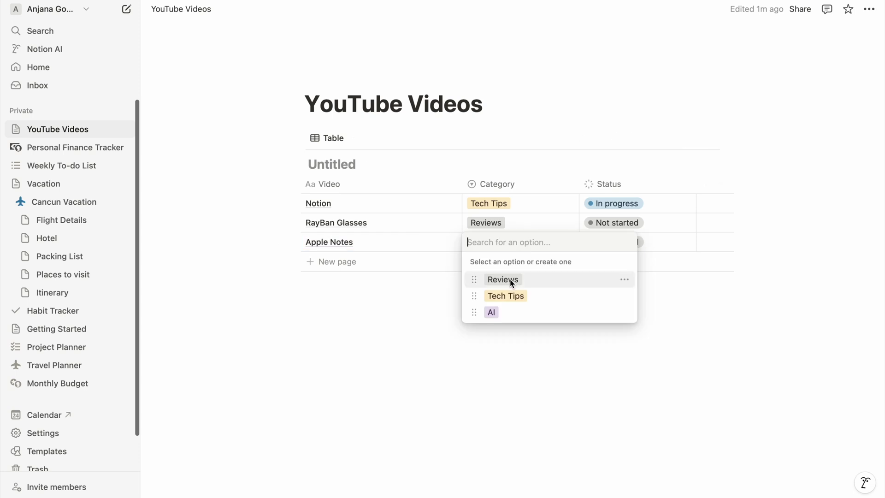
click(504, 278)
click(624, 242)
click(618, 322)
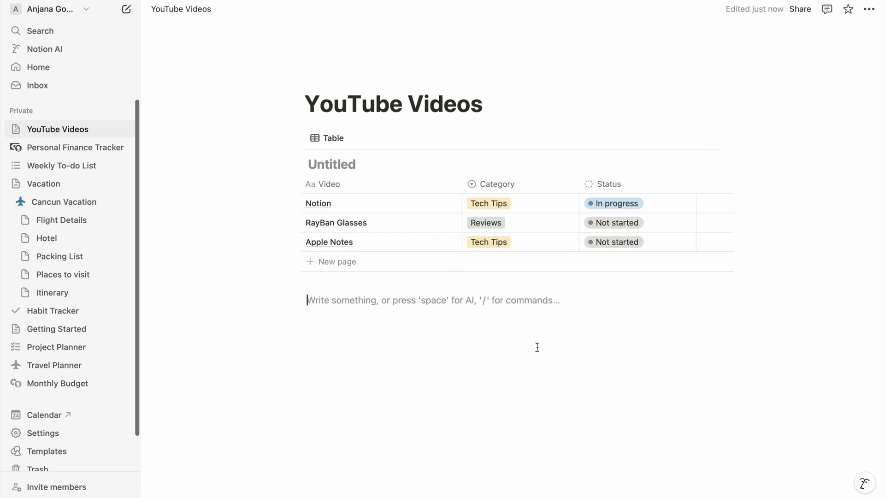
click(444, 242)
key(Return)
Step: Add an 'Apple Intelligence' heading with a bullet list ending in Image Wand
text(## Apple Intelligence)
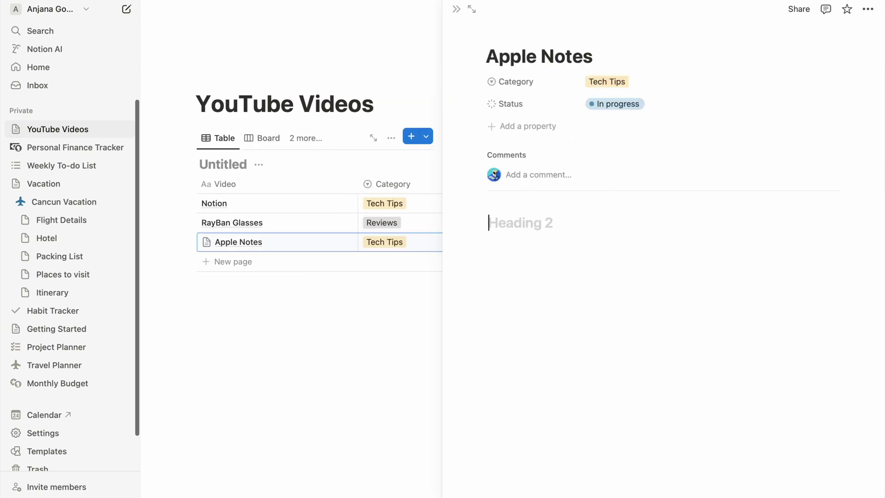
key(Return)
text(-)
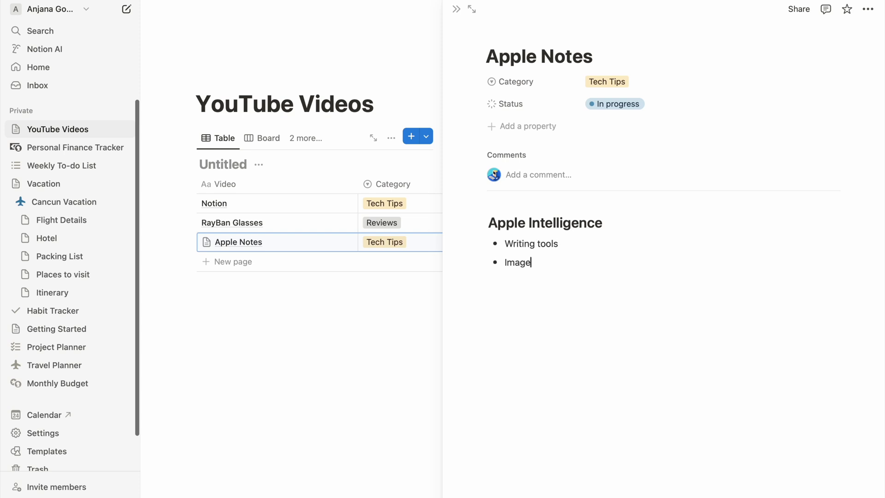
key(BackSpace)
key(BackSpace)
key(BackSpace)
text(d)
key(Return)
key(Return)
Step: Add an 'iOS 18.2' heading with bullets including Call recording and voice memo
text(## )
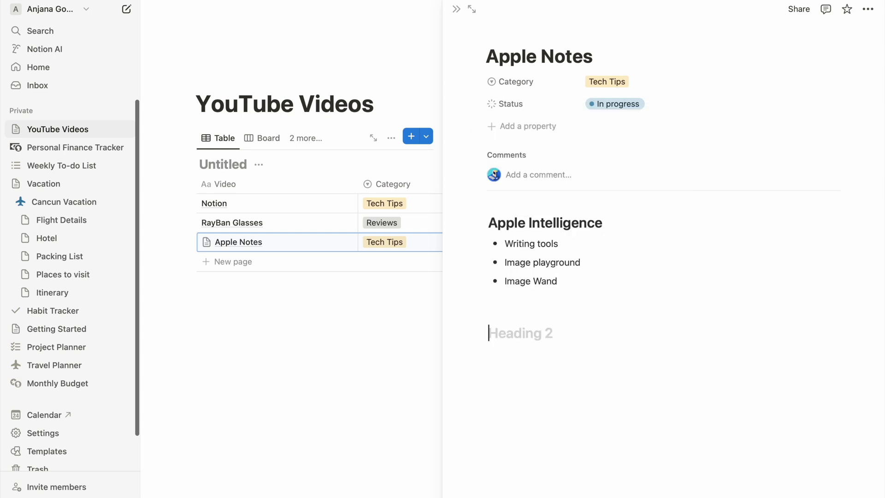
text(iOS 18.2)
key(Return)
text(- q)
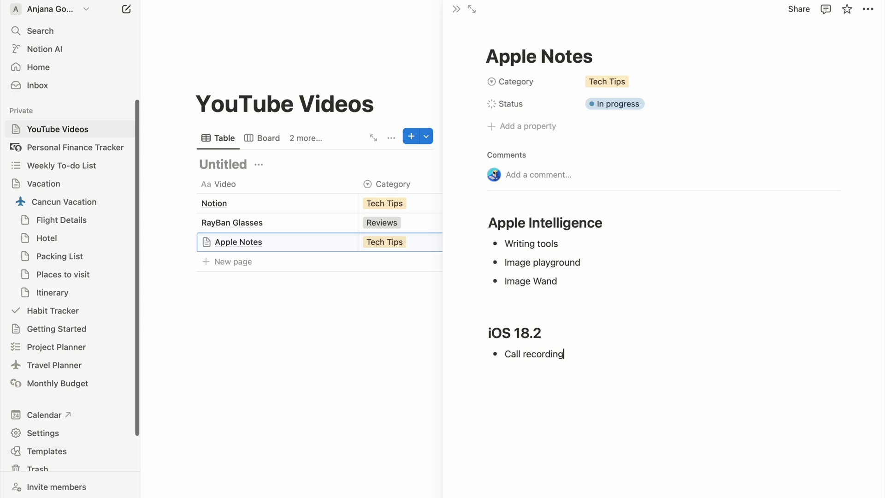
key(Return)
text(/)
key(BackSpace)
text(voice memo)
key(Return)
key(Return)
Step: Add a 'Script' H1 heading and close the Apple Notes side panel
key(Return)
text(/H1)
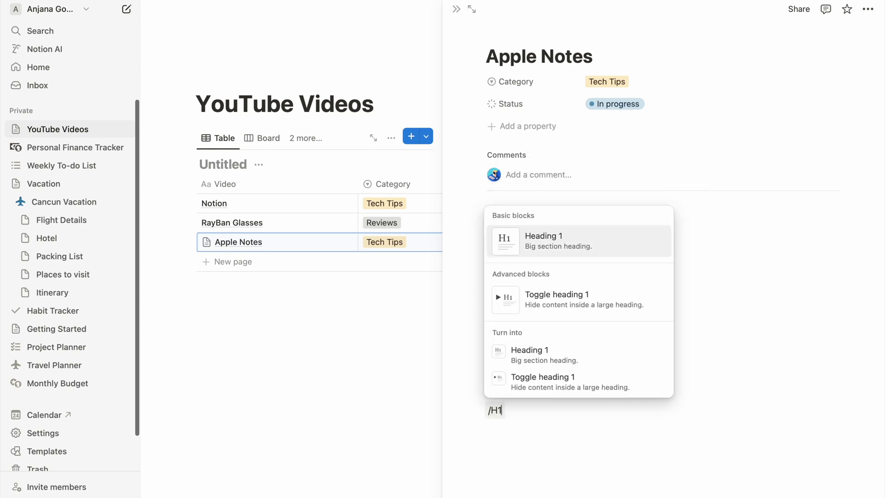
key(Return)
text(Script)
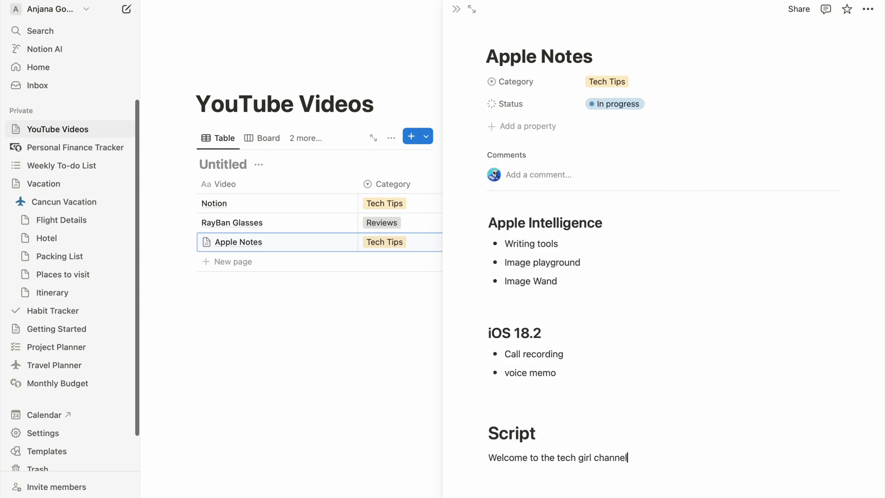
click(457, 9)
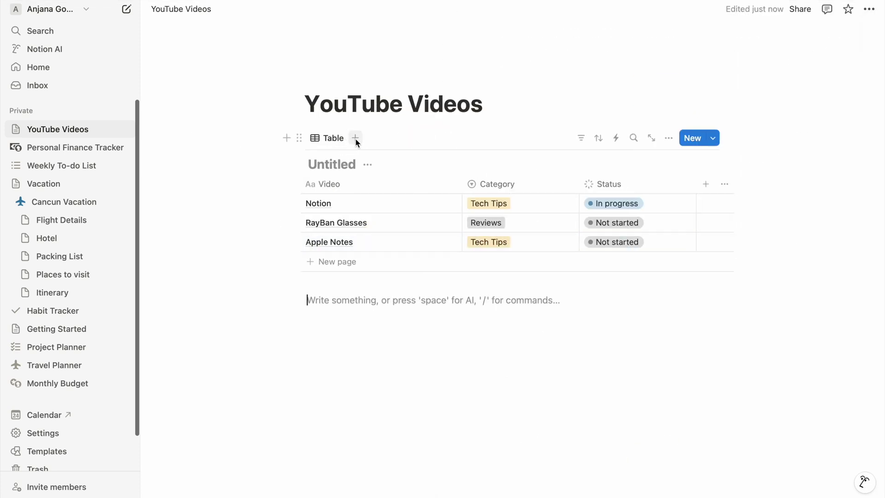
Step: Add a Board view and move the Apple Notes card to In progress
click(355, 138)
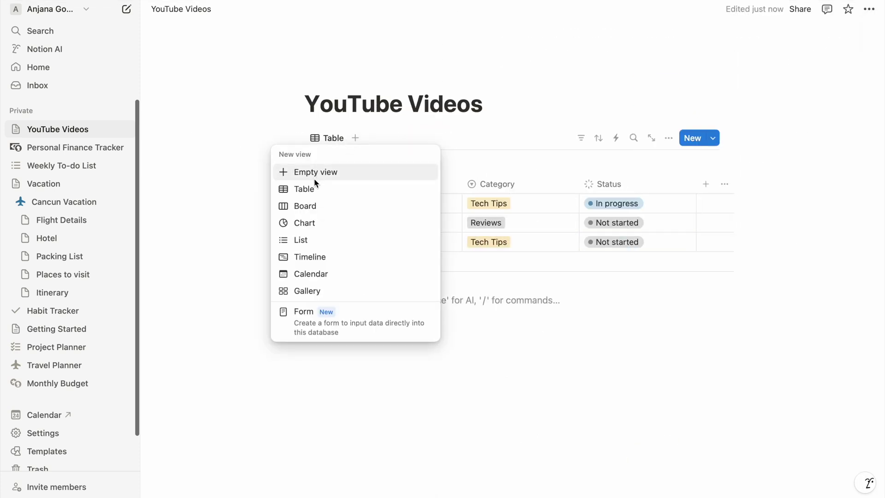
click(309, 210)
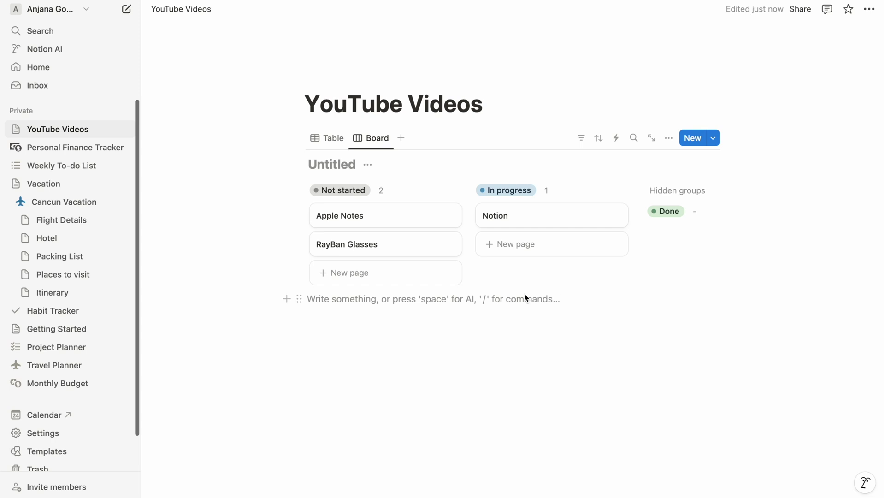
drag(348, 223, 552, 244)
Step: Add another Board view grouped by Category
click(401, 138)
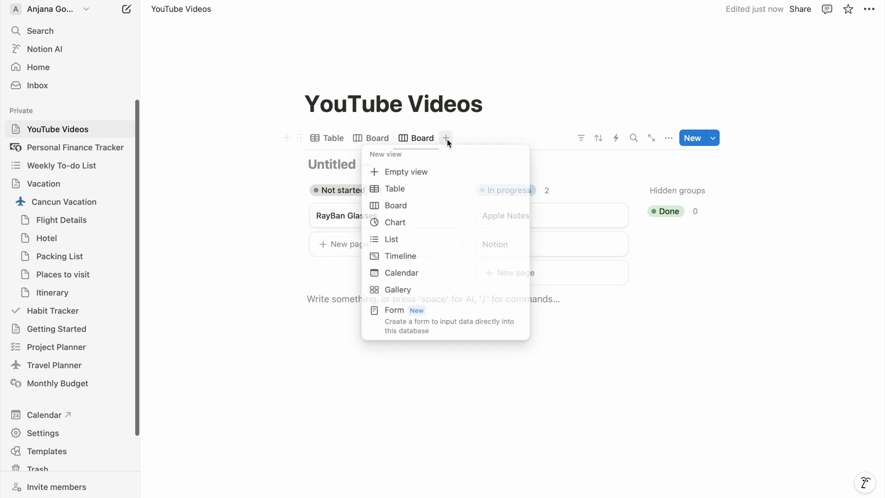
click(405, 174)
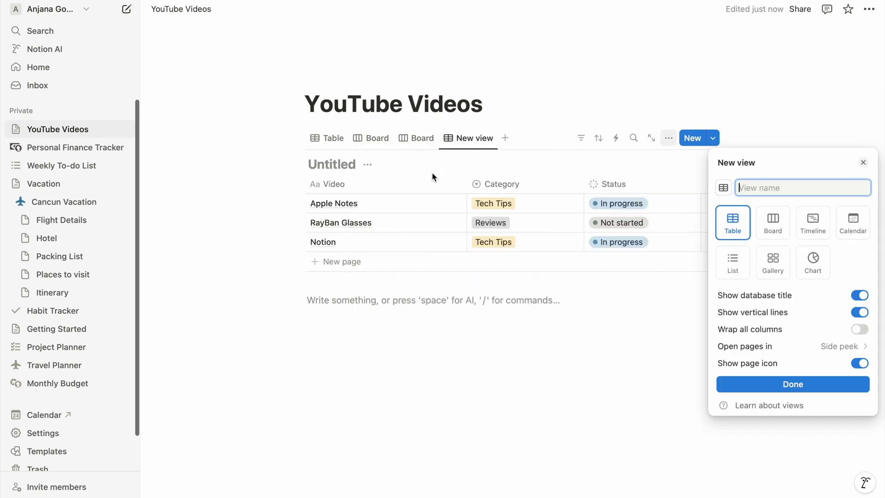
click(774, 226)
click(845, 361)
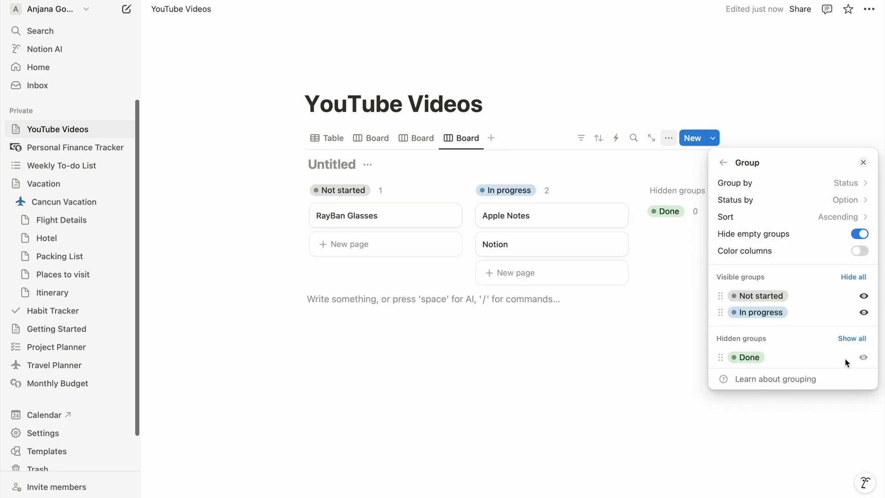
click(850, 188)
click(778, 233)
click(603, 386)
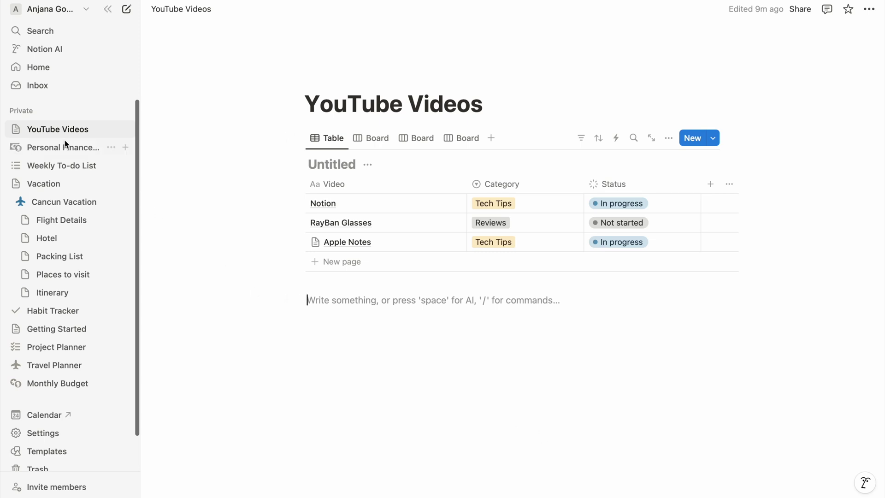
Step: Add the database nested under YouTube Videos to Favorites
click(17, 129)
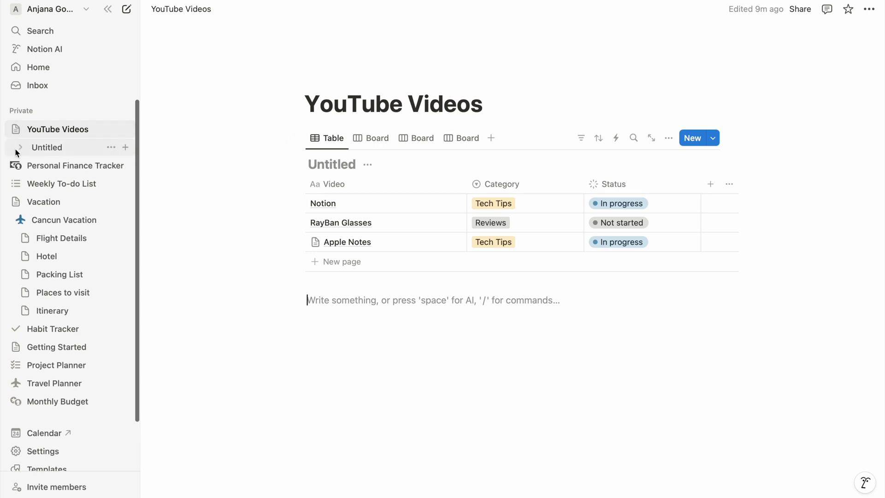
click(19, 147)
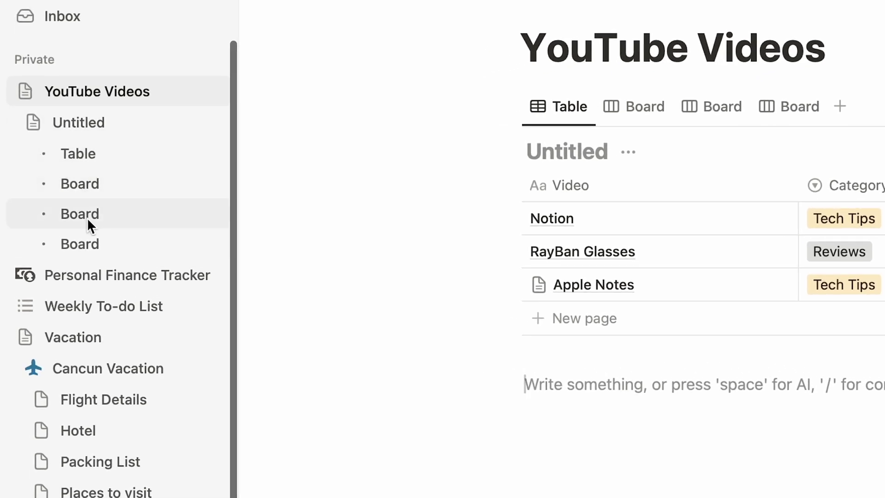
click(187, 122)
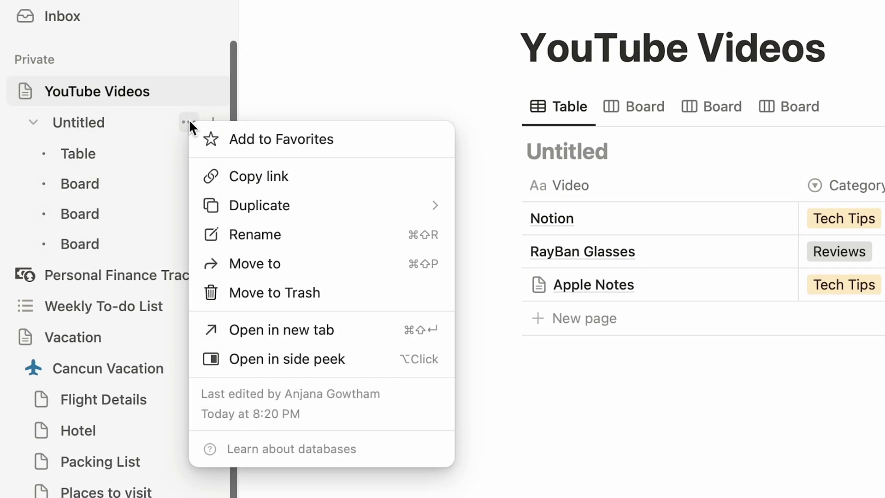
click(250, 146)
Step: Rename the database to Topics and open it from Favorites
click(86, 91)
text(Topics)
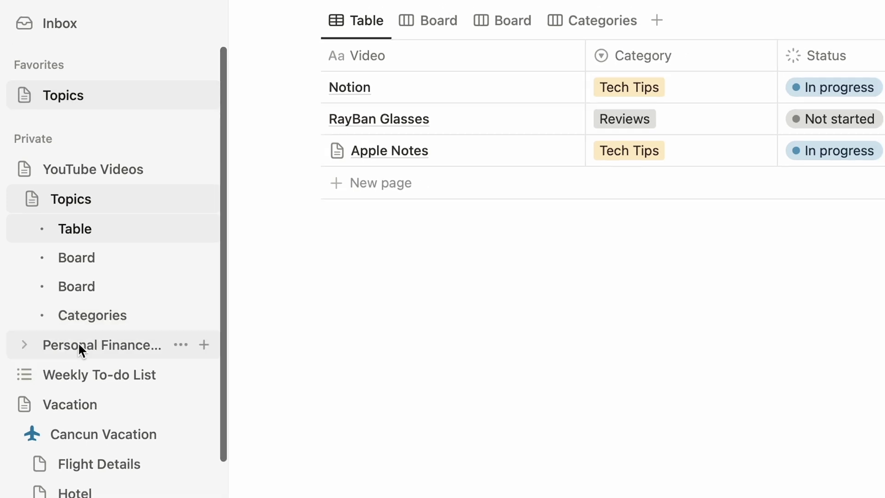
click(78, 352)
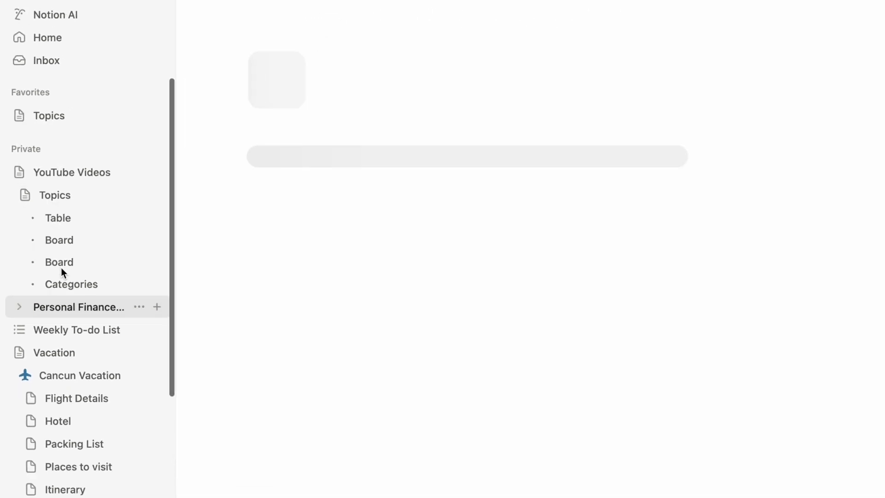
click(46, 129)
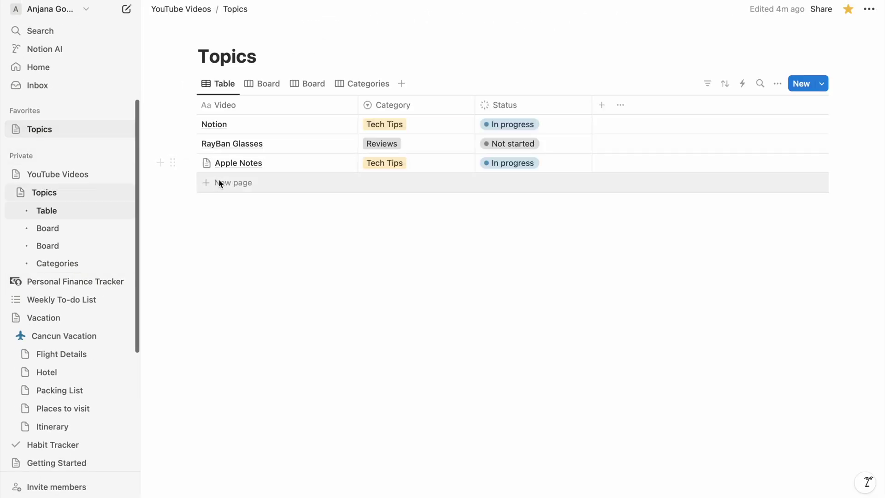
Step: Add an 'iPhone 16 Camera' row with category Tech Tips and status In progress
click(231, 182)
text(iPhone 16 Camera)
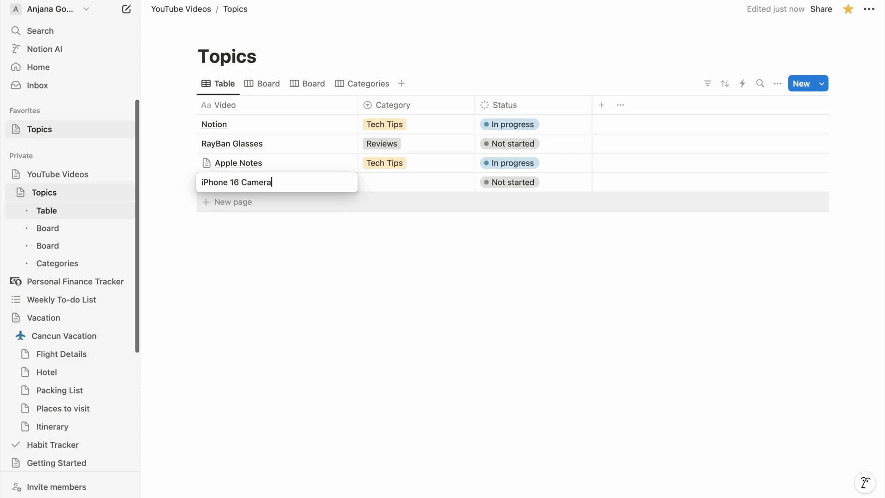
key(Escape)
click(371, 182)
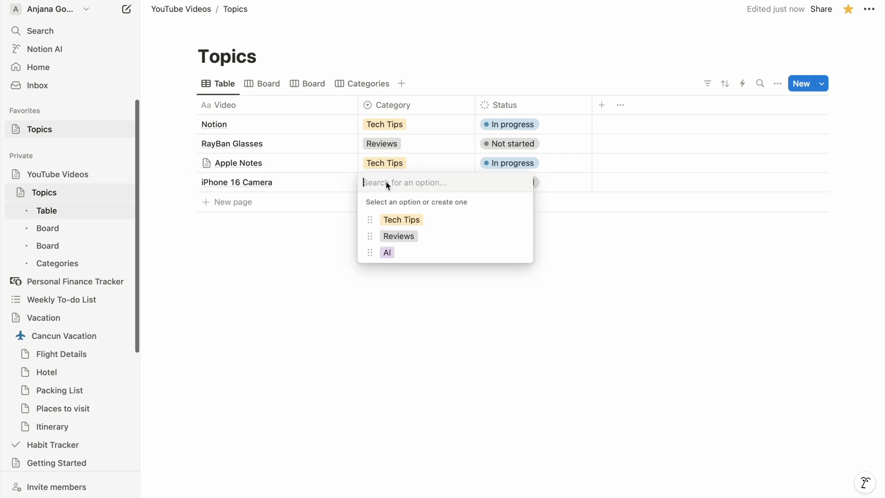
click(402, 218)
click(509, 183)
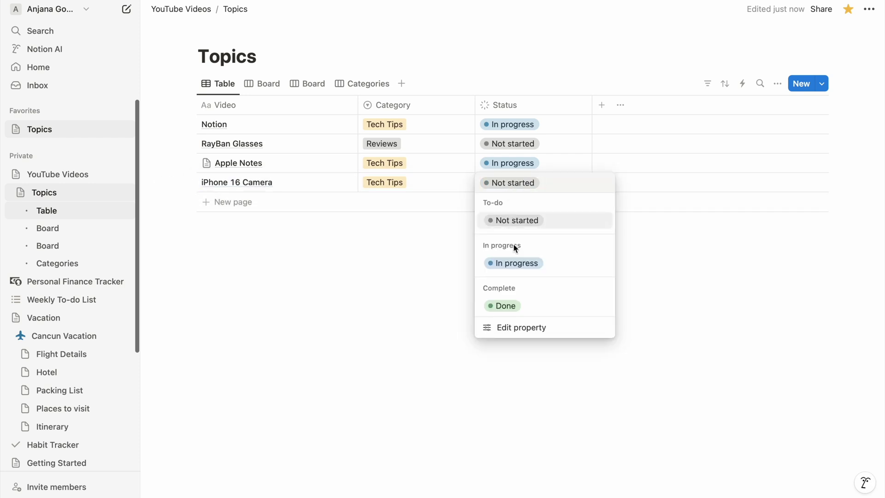
click(515, 262)
Step: On the iPhone 16 Camera page, add 'Notes' and 'Script' Heading 2 blocks
click(335, 183)
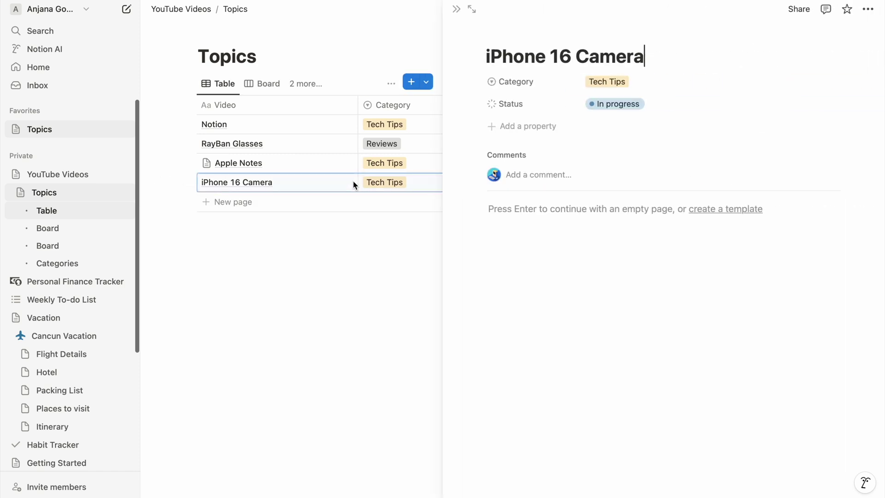
text(/h2)
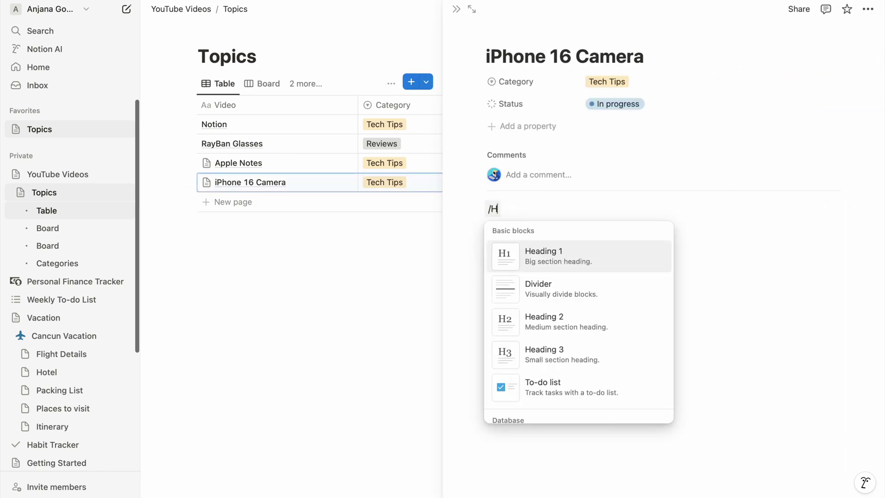
key(Return)
text(Notes)
key(Return)
text(/h2)
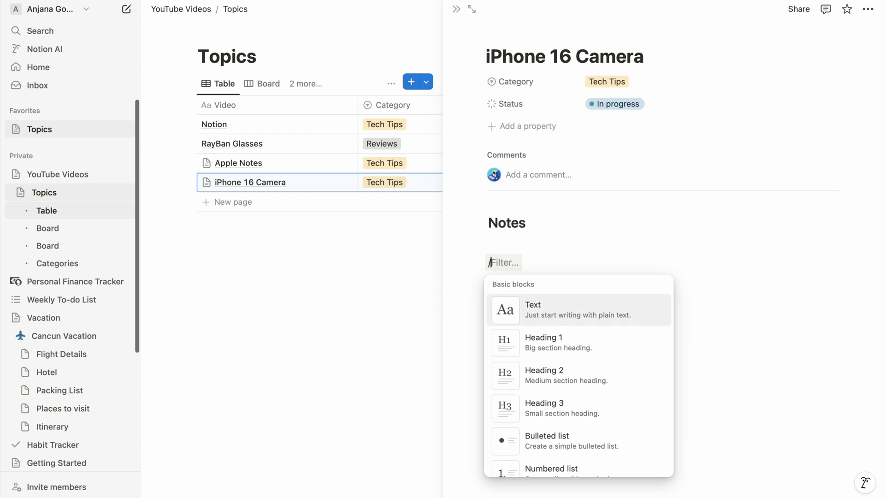
key(Return)
text(Script)
key(Return)
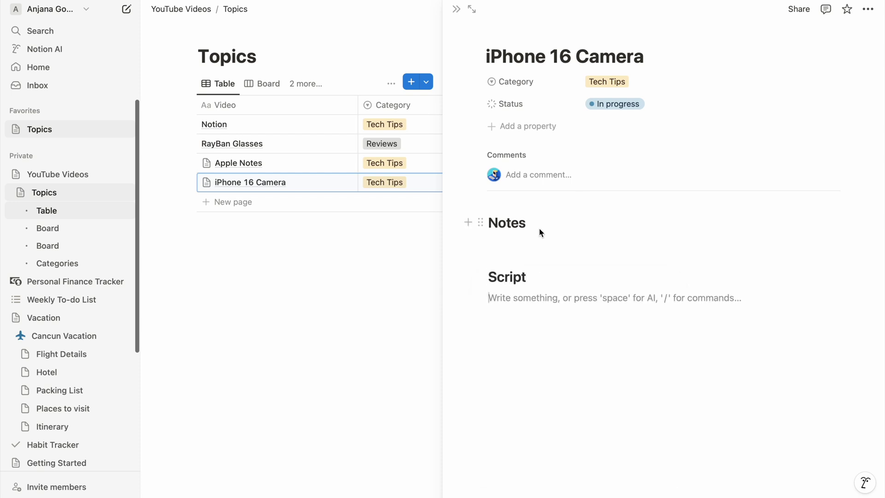
Step: Bullet Photographic styles, 5X telephoto, Focus issues, Photo cleanup, Apple intelligence, Visual intelligence under Notes
click(541, 232)
key(Return)
text(- Photographic styles)
key(Return)
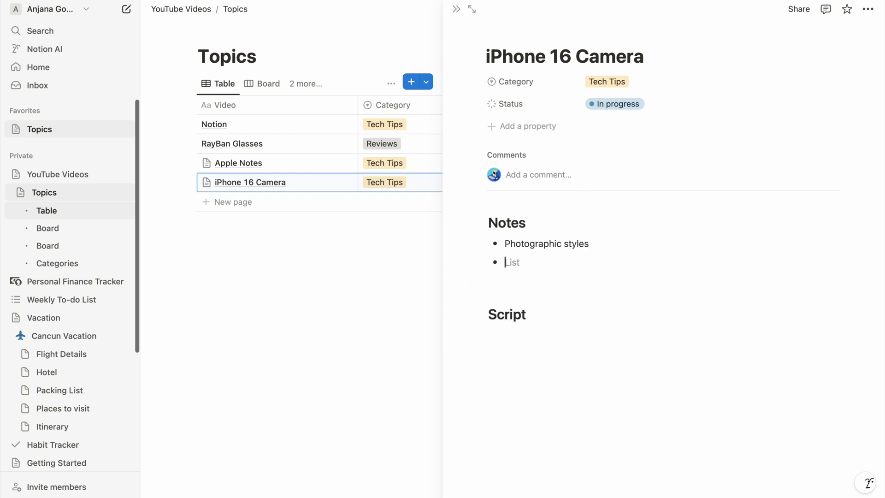
text(5X telephoto)
key(Return)
text(Focus issues)
key(Return)
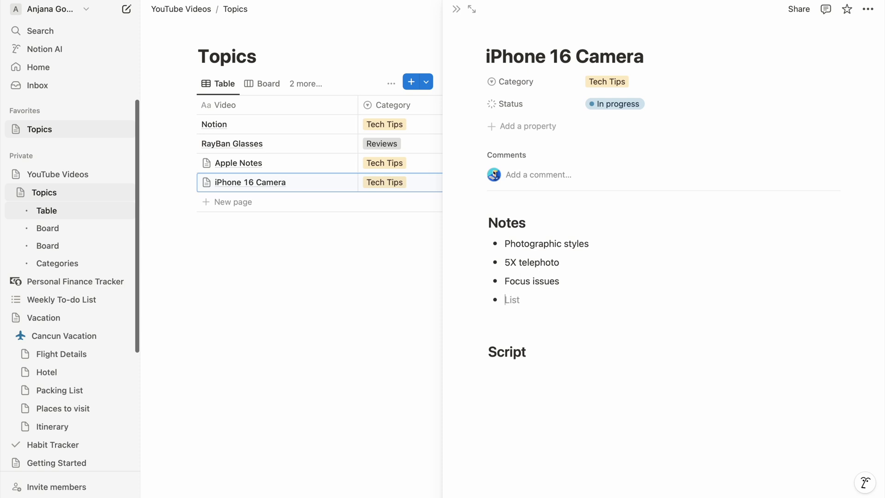
text(Photo cleanup)
key(Return)
text(Apple intelligence)
key(Return)
text(Visual intelligence)
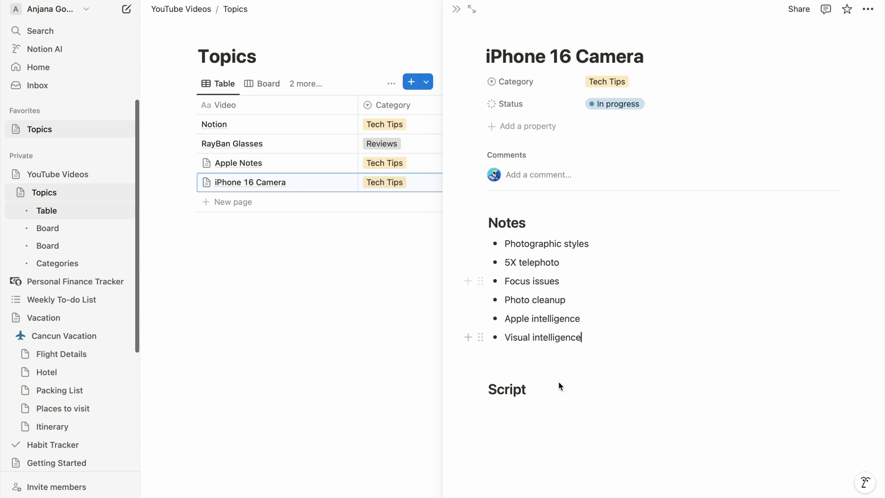
click(560, 408)
text(Hotel)
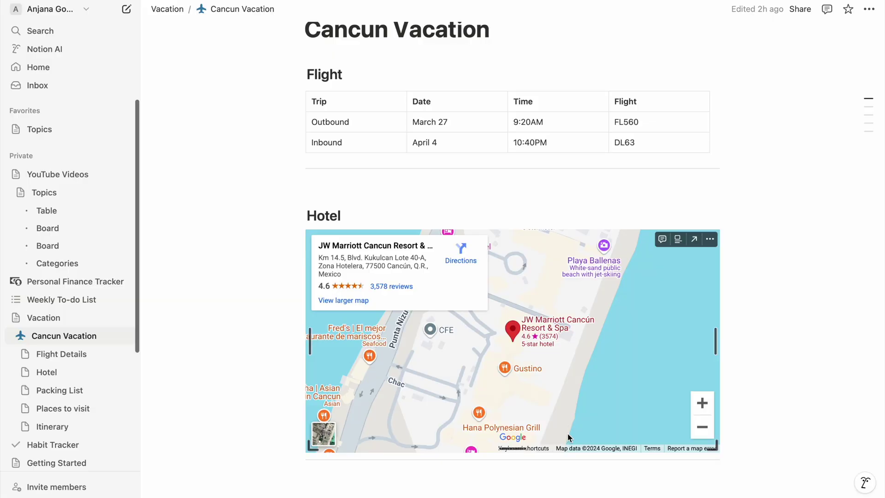
Step: Turn on Lock page for the Cancun Vacation page
scroll(568, 435, up, 2)
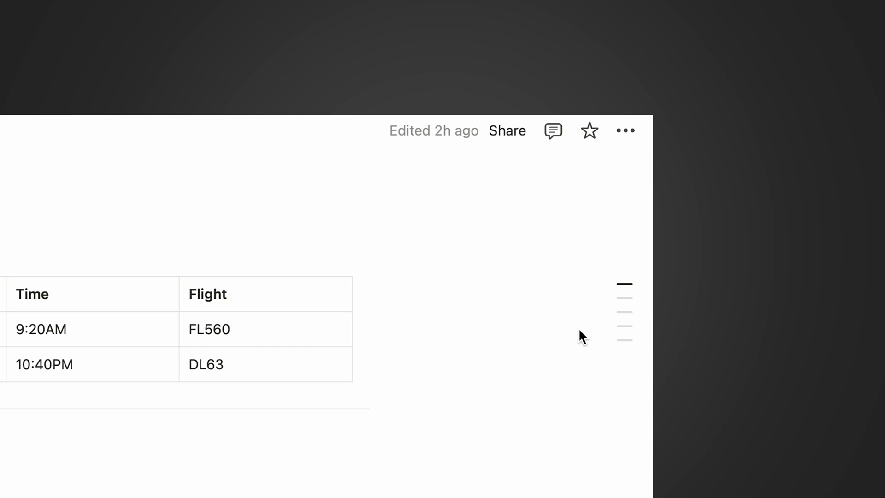
click(626, 131)
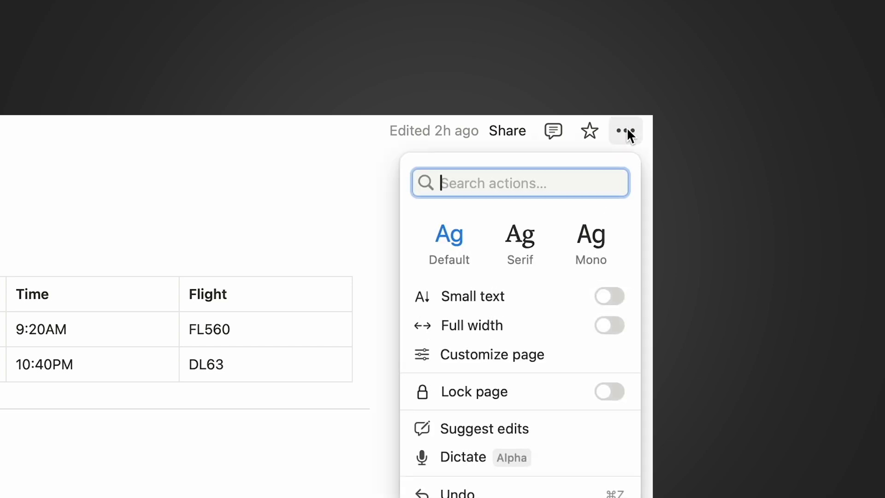
click(611, 392)
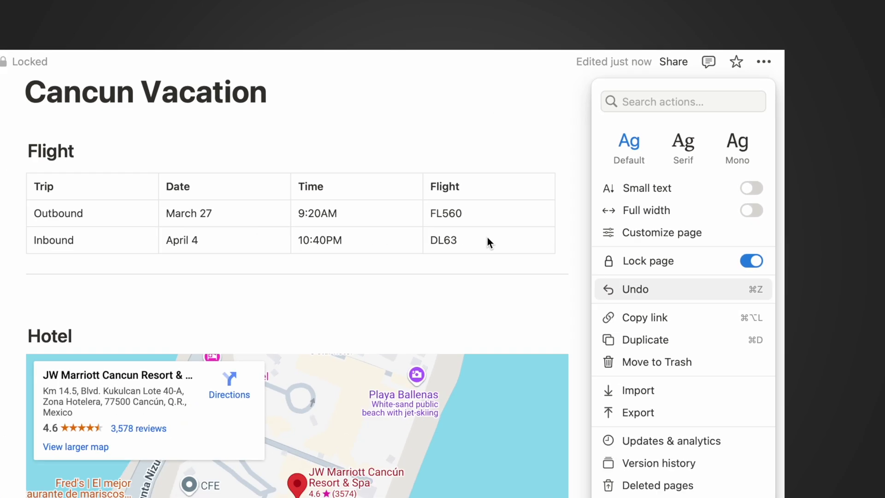
click(297, 339)
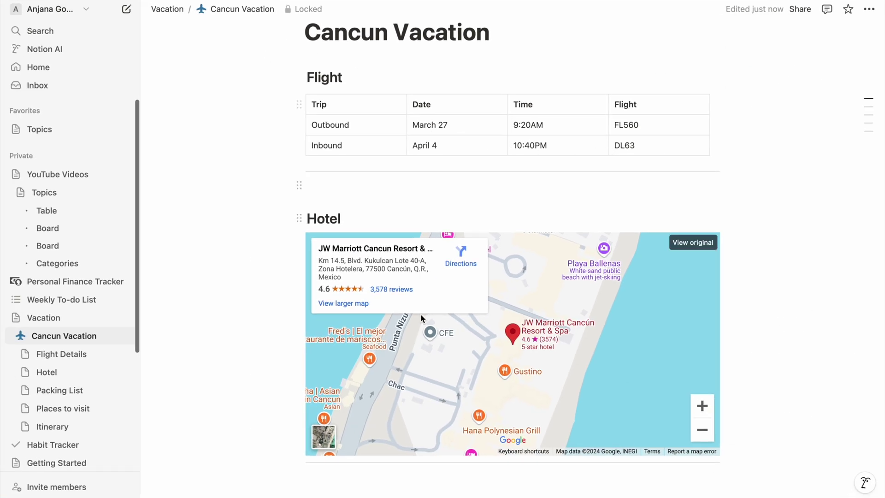
Step: Collapse the hotel map's info card and enlarge the hotel photo
click(491, 348)
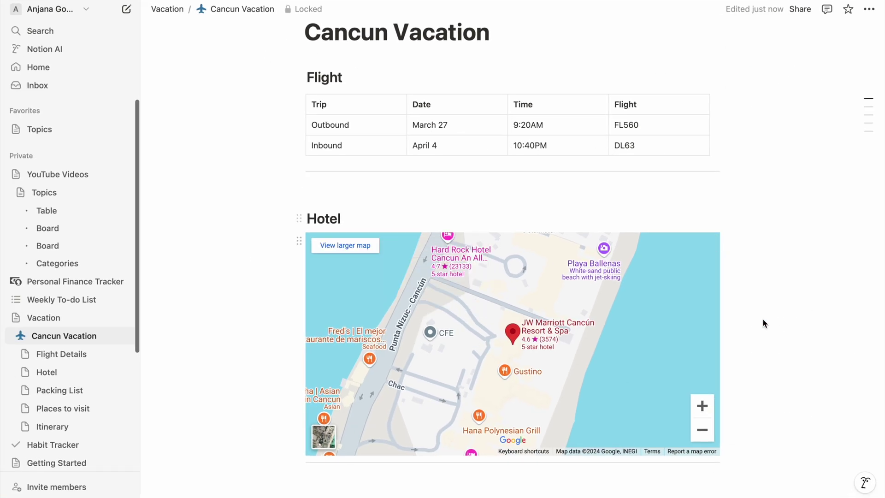
scroll(762, 320, down, 6)
click(408, 367)
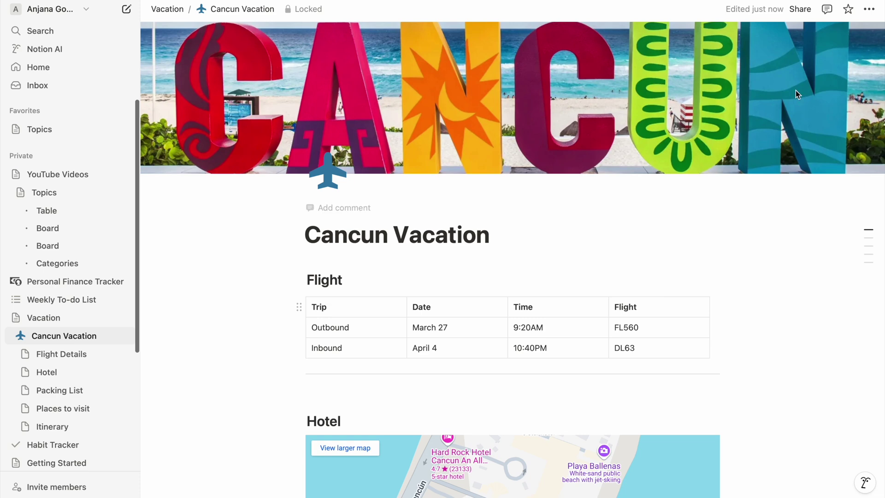
click(868, 11)
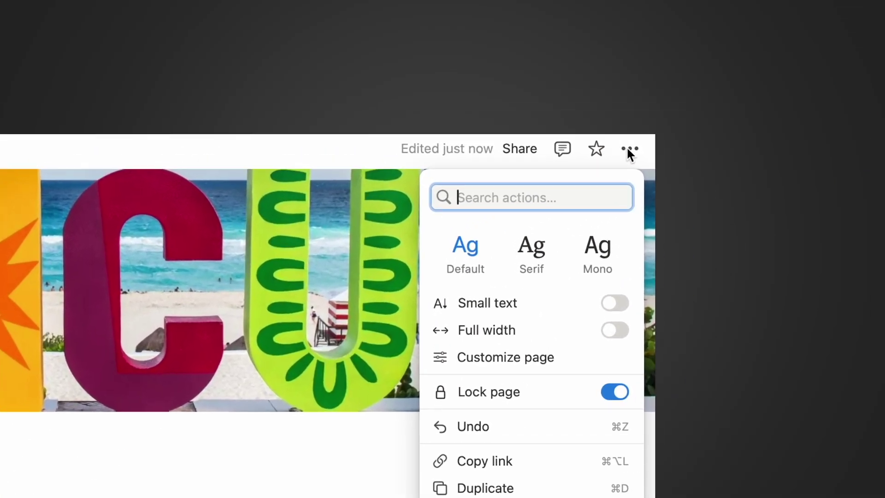
key(Escape)
click(805, 11)
text(abc.)
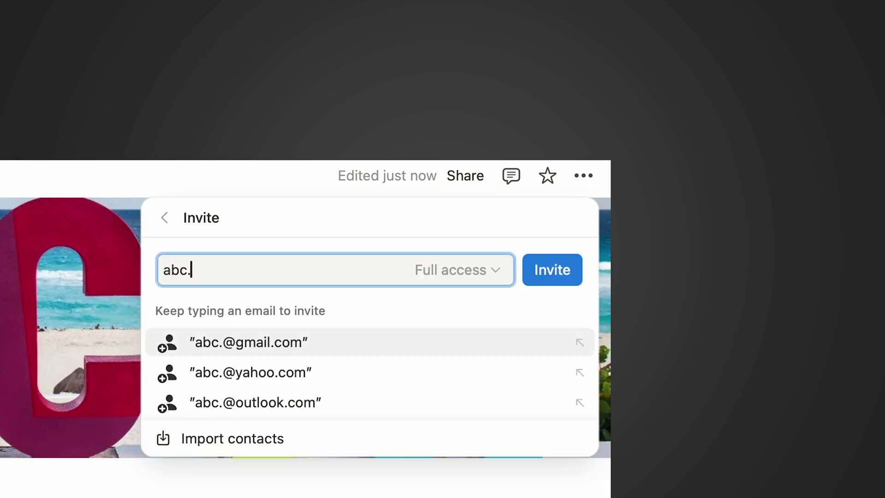
key(BackSpace)
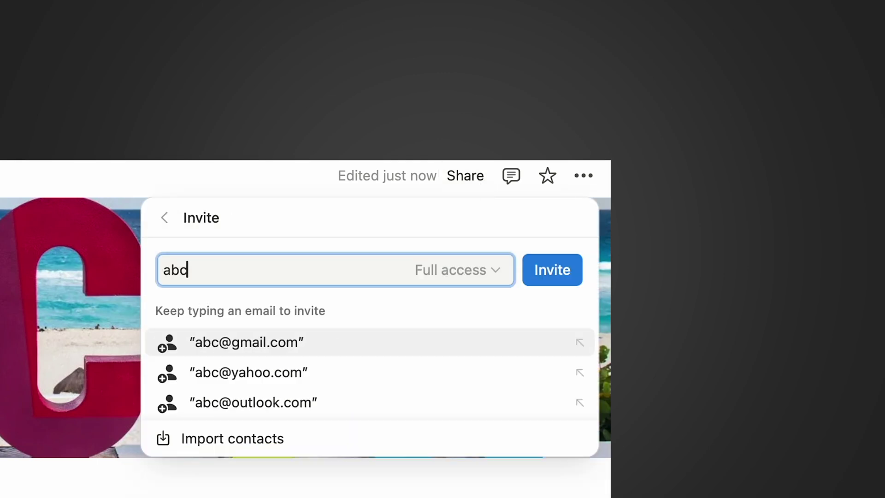
click(358, 344)
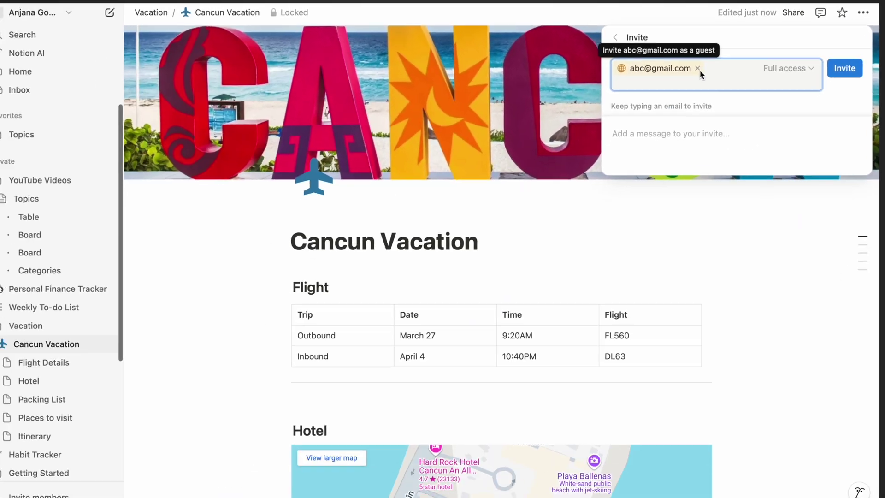
click(312, 265)
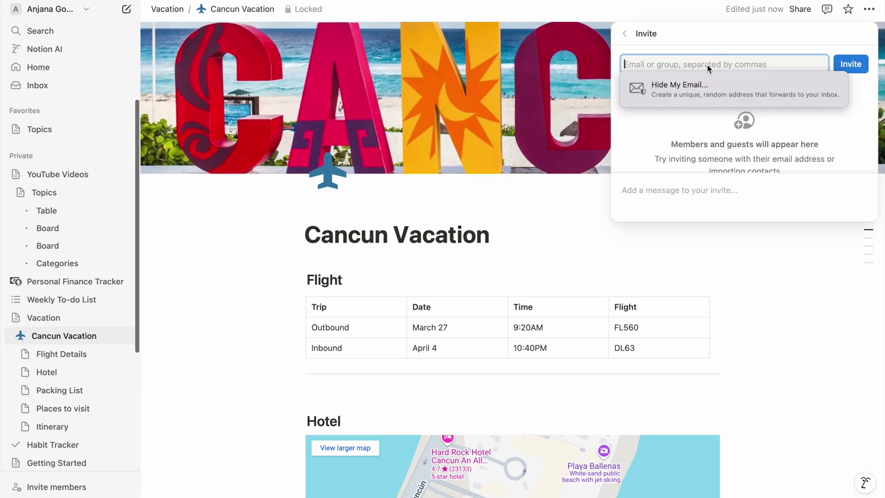
key(Escape)
click(868, 9)
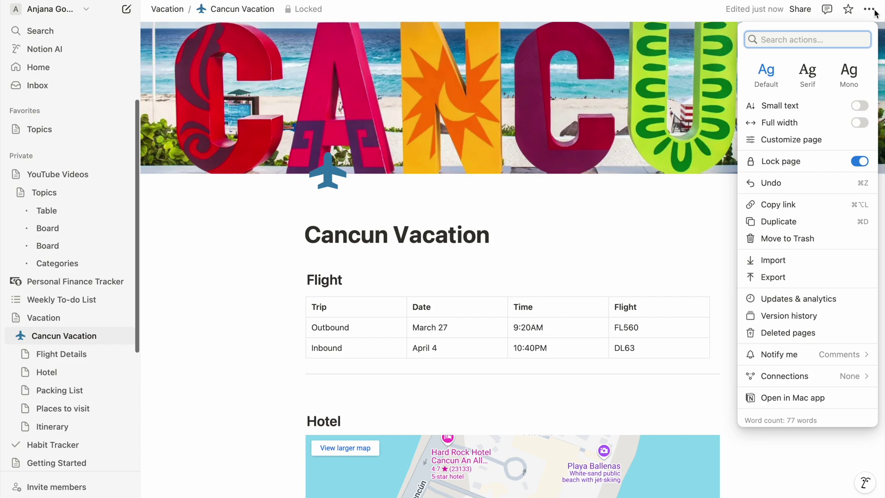
click(791, 282)
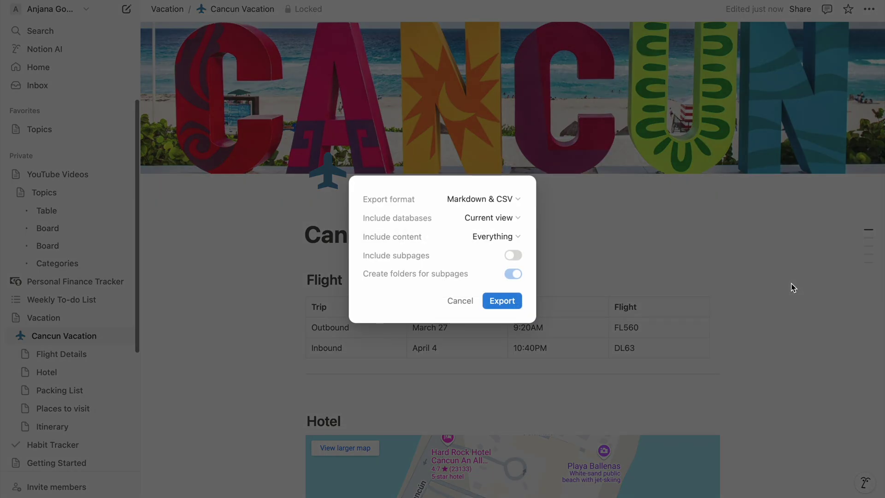
click(516, 199)
click(485, 215)
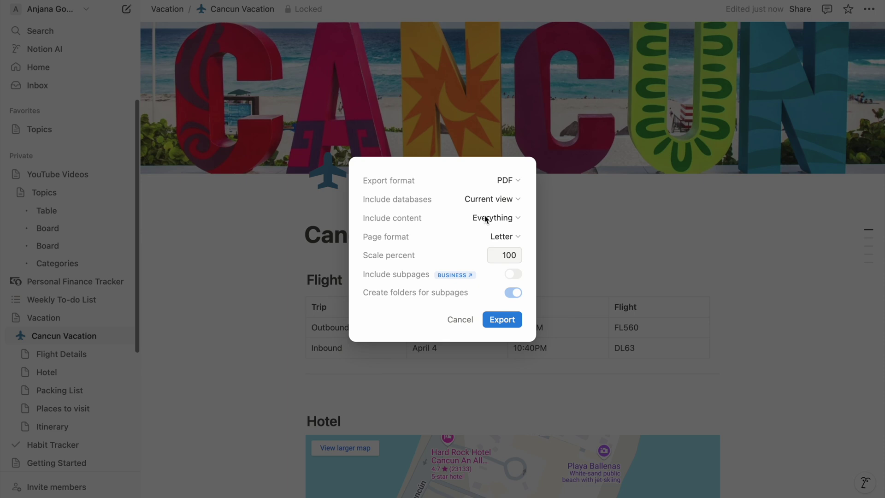
click(460, 320)
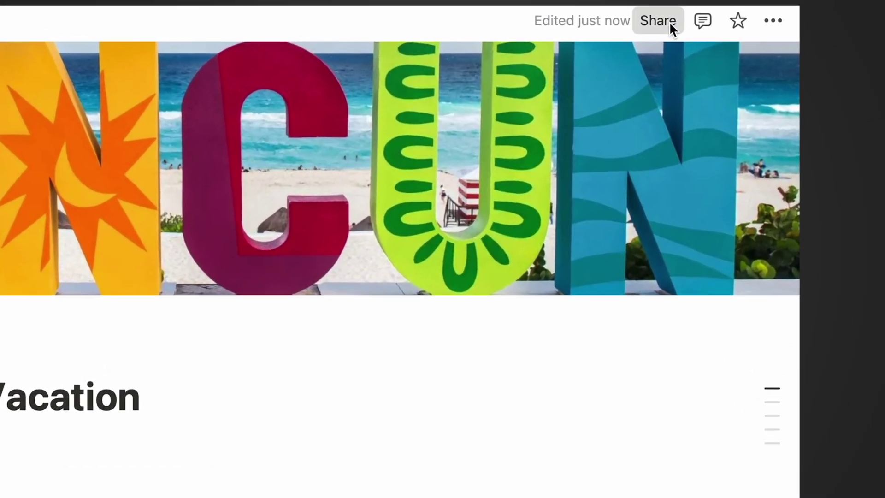
Step: Publish the Cancun Vacation page to the web and view the live site
click(803, 10)
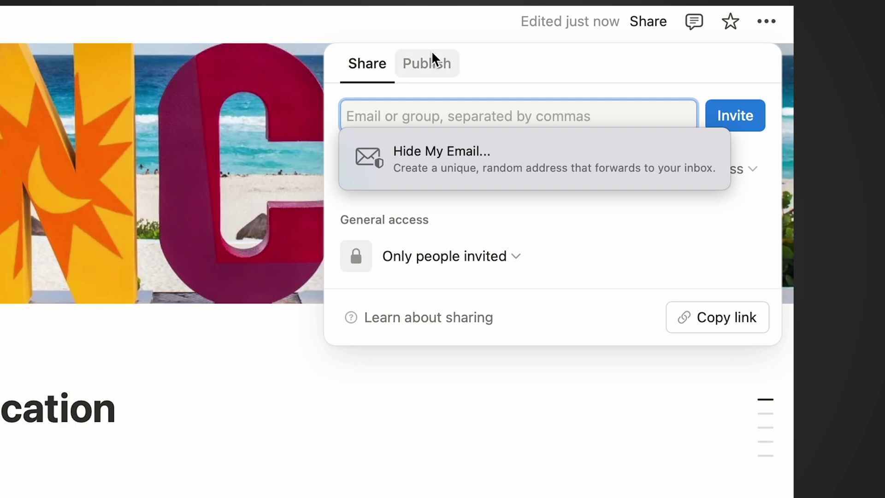
click(422, 62)
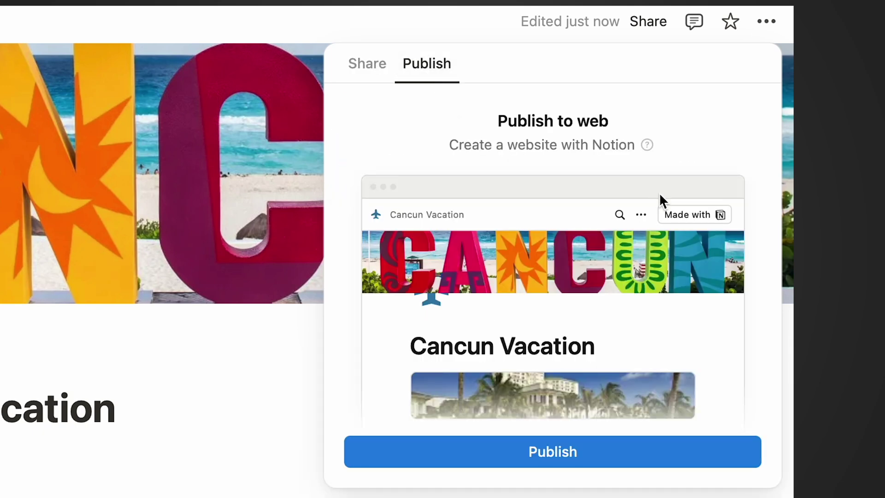
click(581, 445)
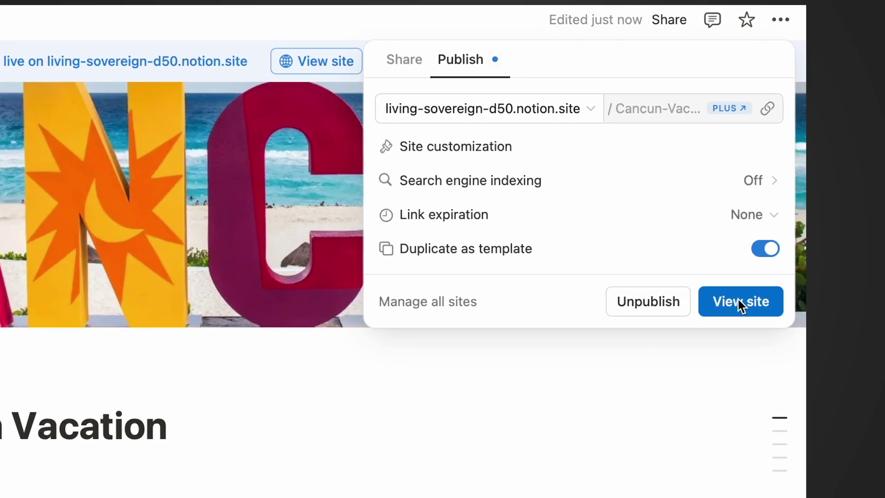
click(724, 320)
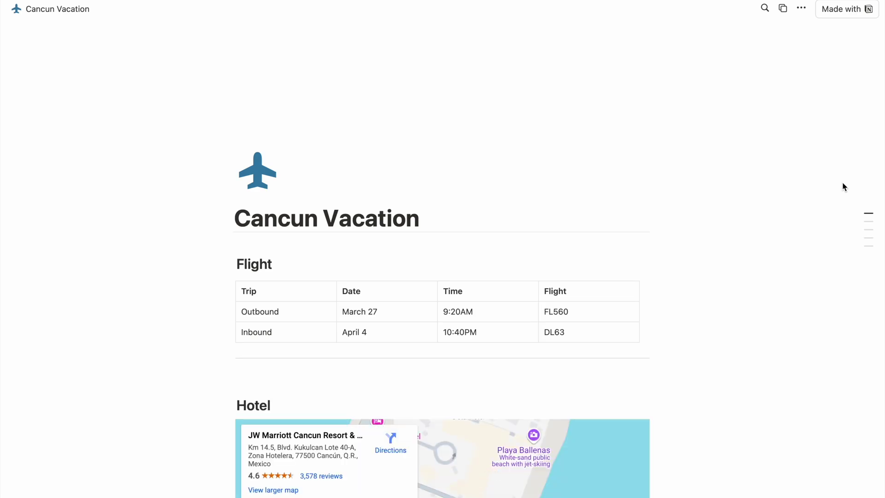
Step: Scroll to Places to visit and enlarge the Hotel photo on the published site
scroll(843, 186, down, 2)
scroll(844, 187, up, 2)
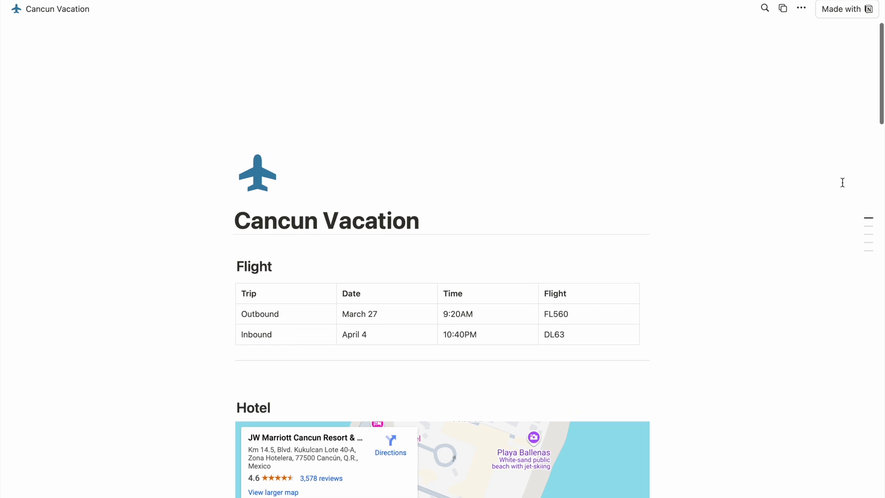
scroll(843, 182, down, 6)
scroll(842, 183, down, 7)
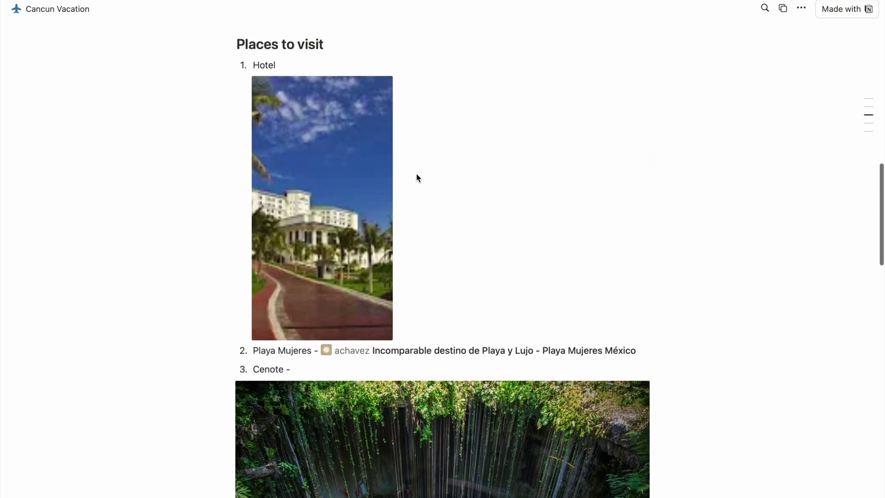
click(381, 183)
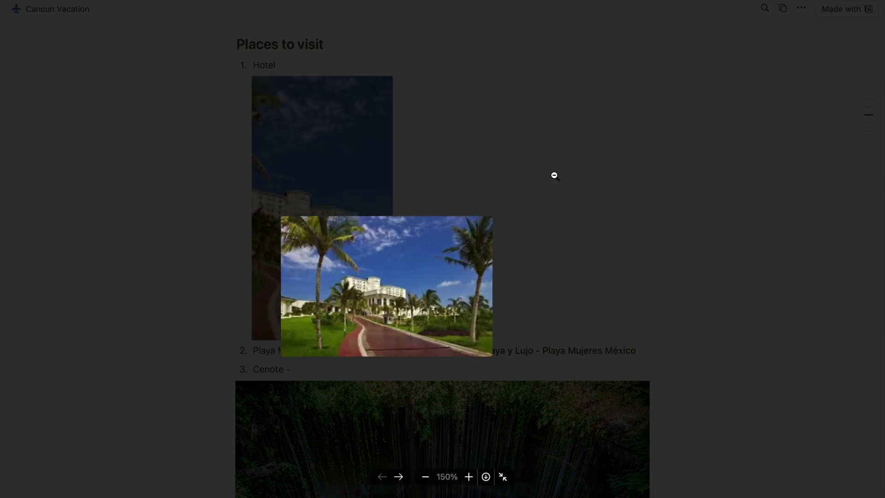